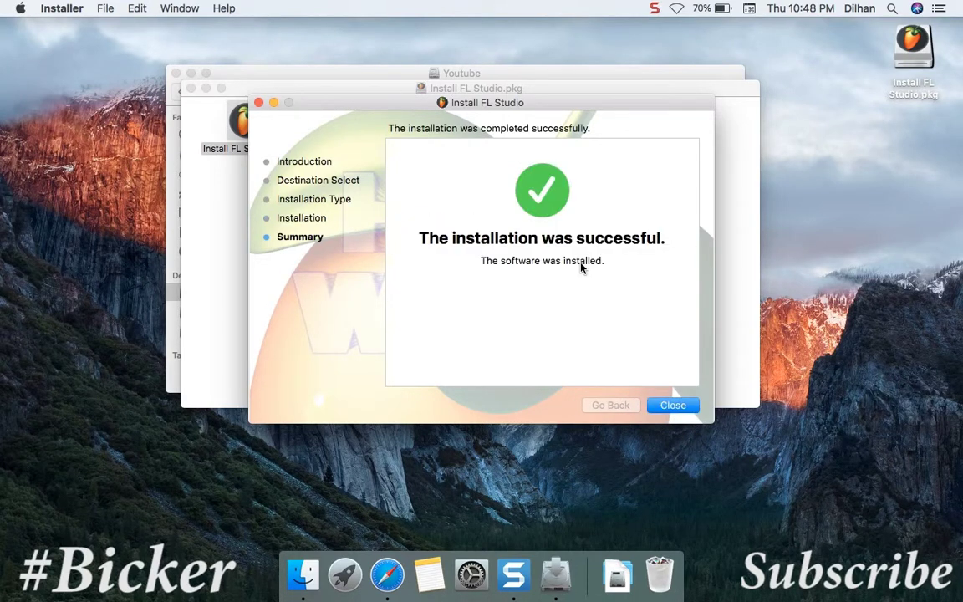
# - Close the finished FL Studio installer and its package window, and open the HEXWARS folder in a new tab
pyautogui.click(673, 405)
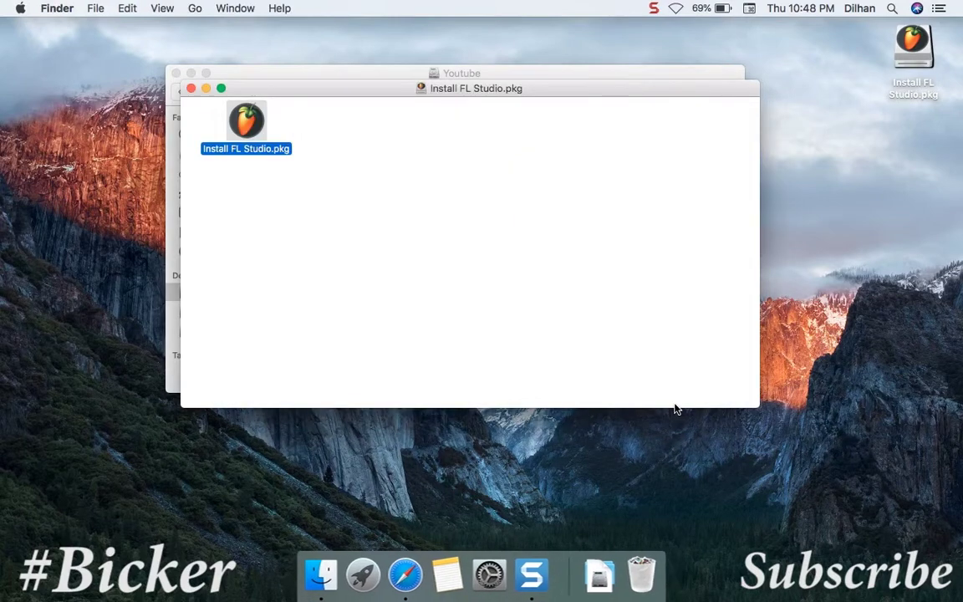
pyautogui.click(191, 88)
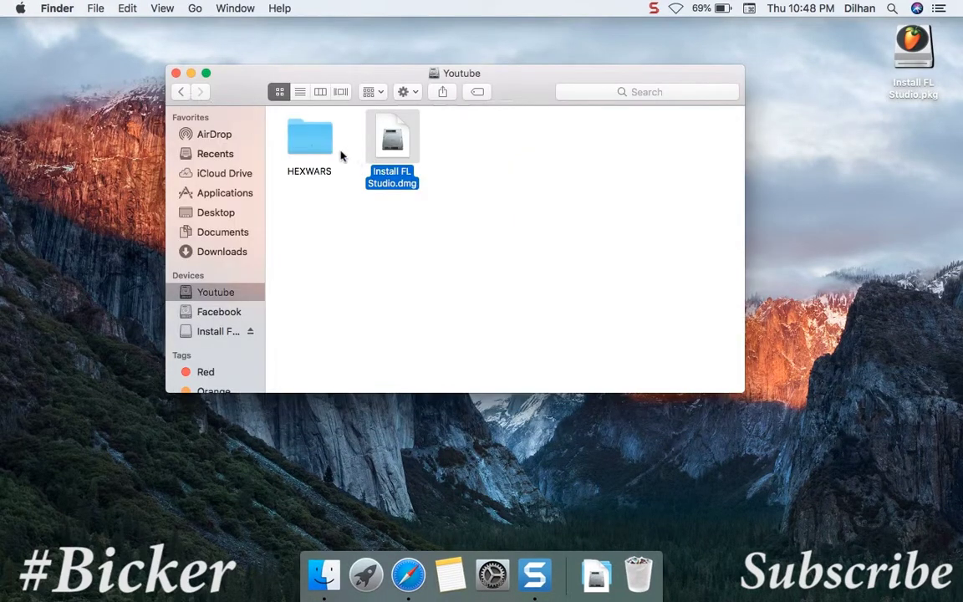
pyautogui.click(308, 149)
pyautogui.rightClick(308, 149)
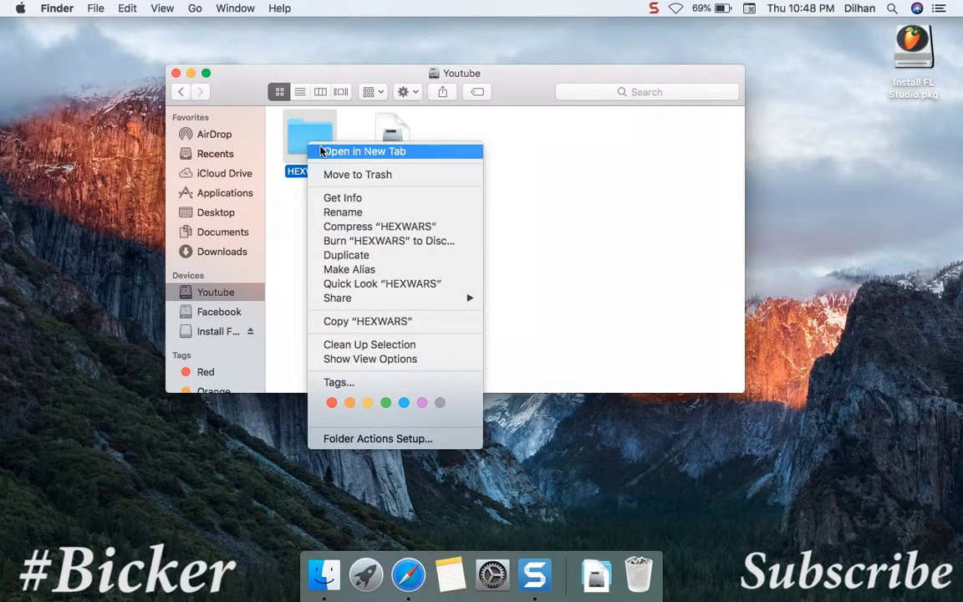
pyautogui.click(319, 151)
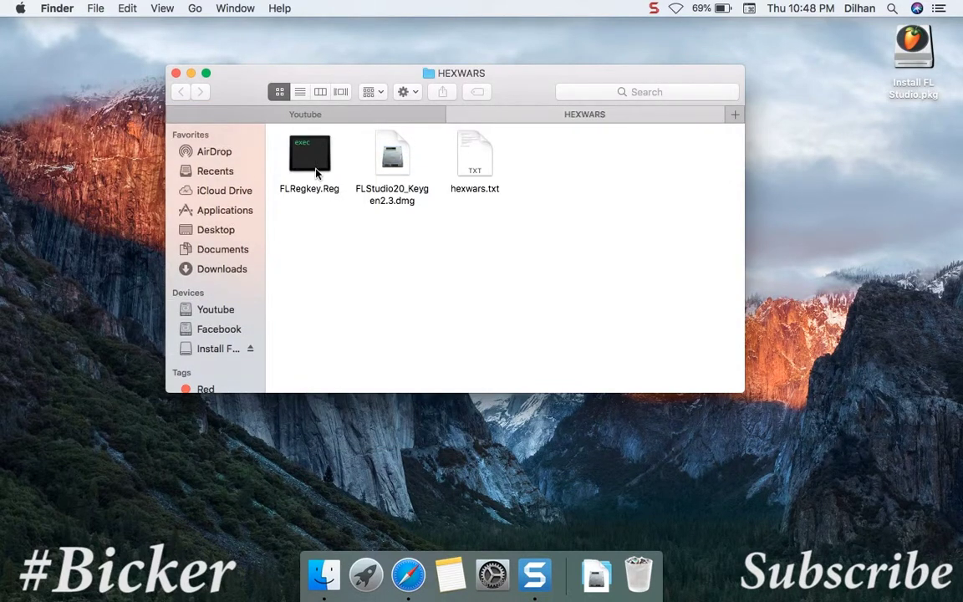
pyautogui.click(314, 153)
pyautogui.doubleClick(314, 153)
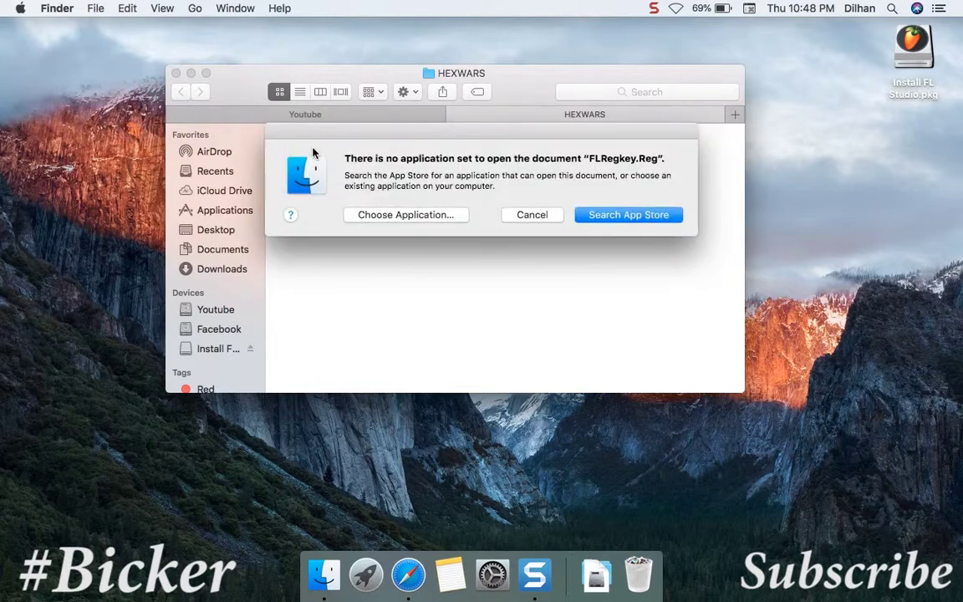
pyautogui.click(430, 219)
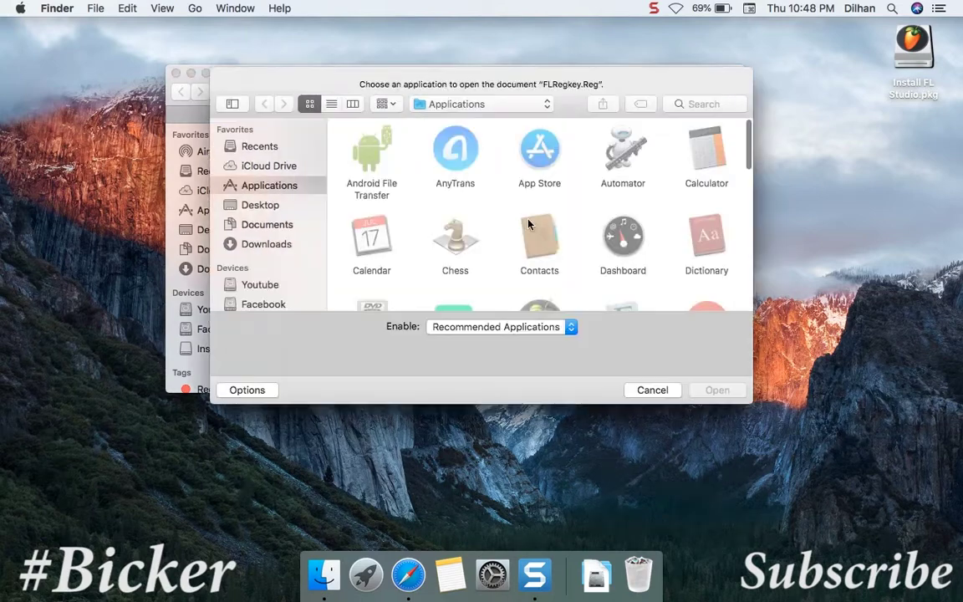
pyautogui.click(643, 389)
# - Mount FLStudio20_Keygen2.3.dmg and run RemoveKeyfile.command with the admin password, closing the terminal window at the end
pyautogui.click(400, 174)
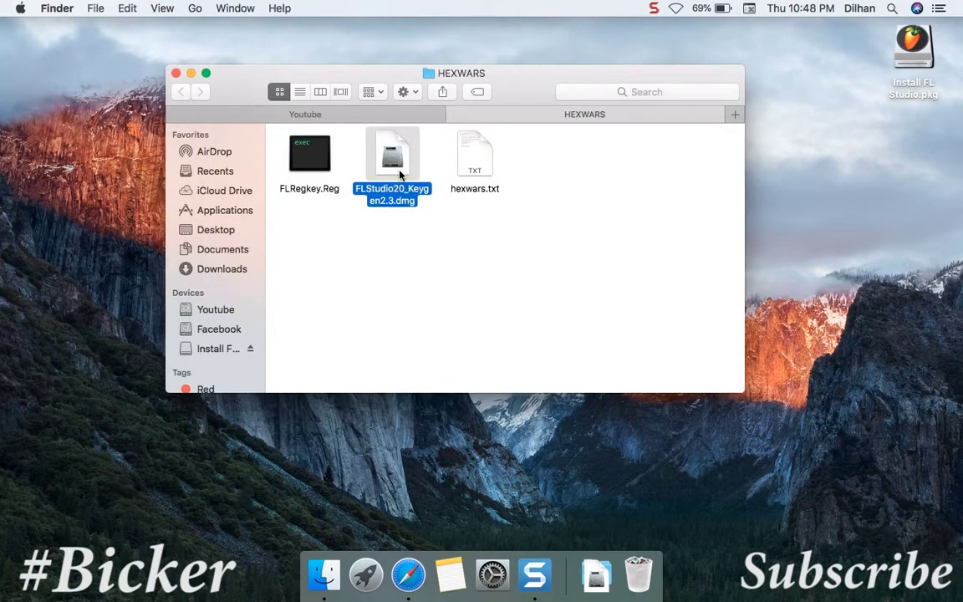
pyautogui.doubleClick(400, 174)
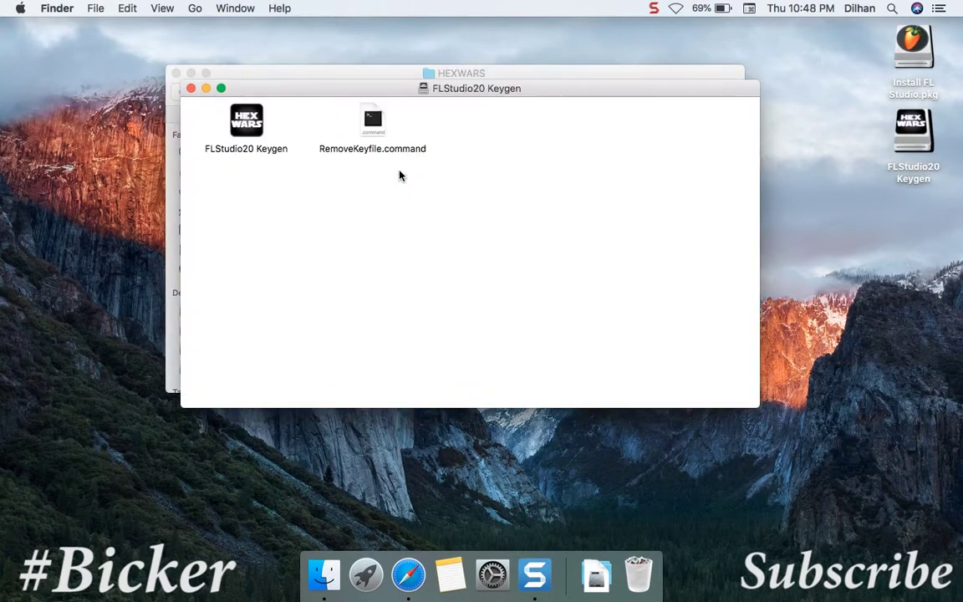
pyautogui.doubleClick(364, 120)
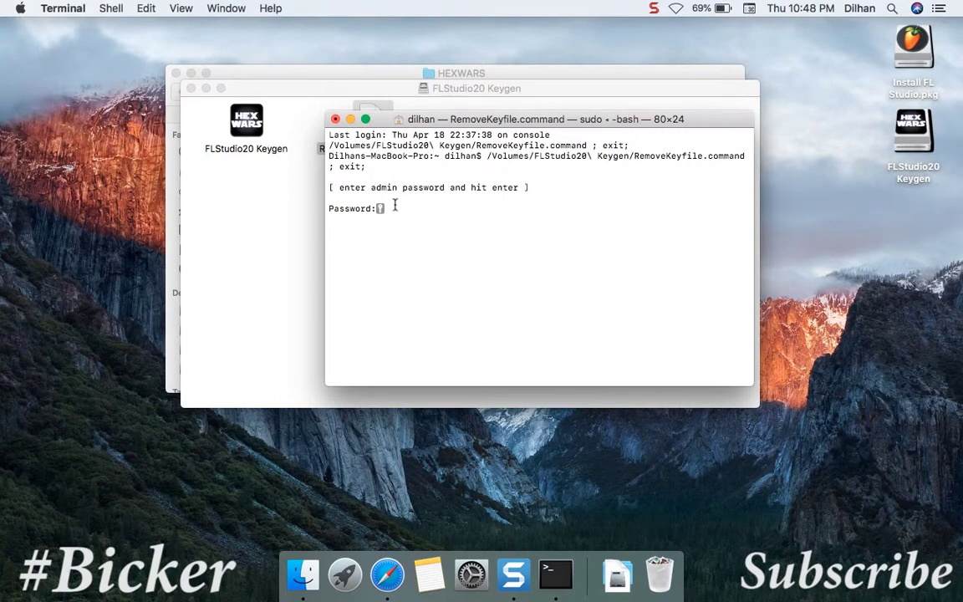
pyautogui.press('Return')
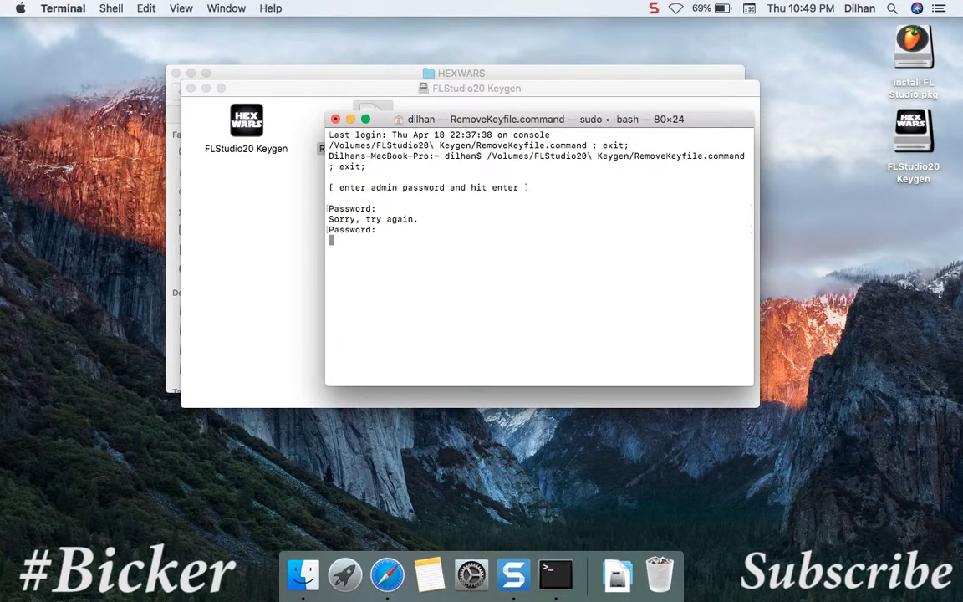
pyautogui.press('Return')
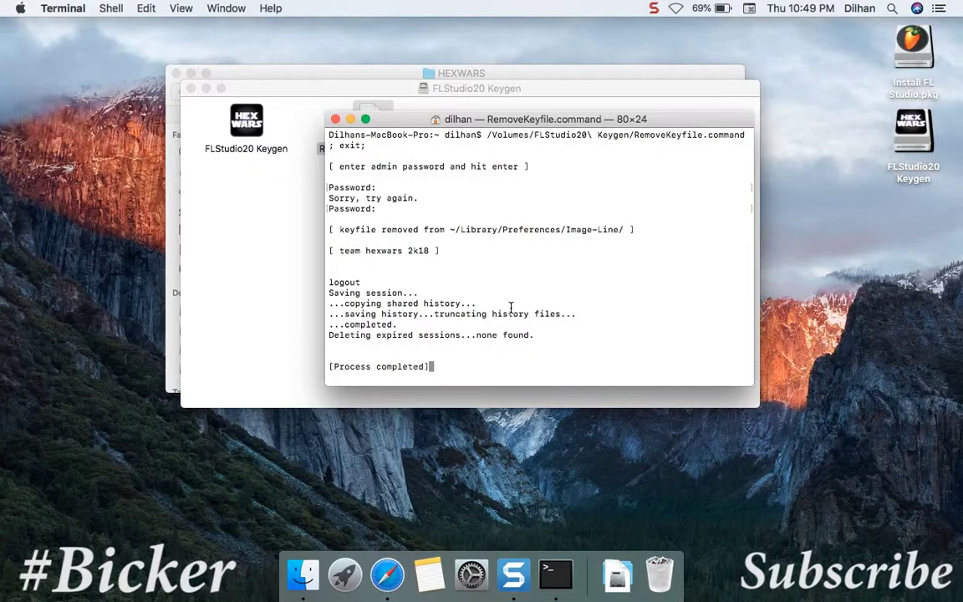
pyautogui.click(335, 120)
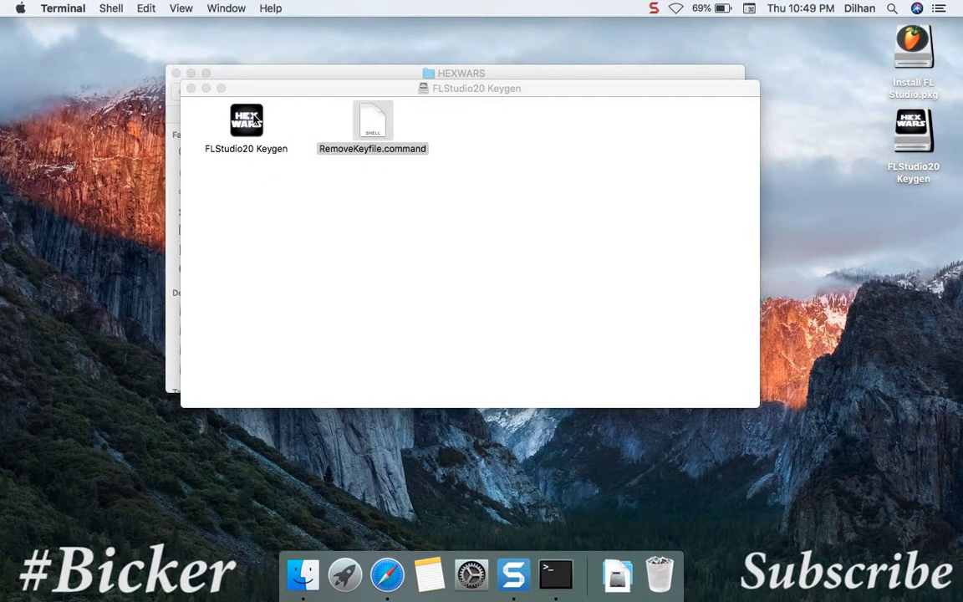
# - Try to open the FLStudio20 Keygen application from the mounted disk image
pyautogui.doubleClick(246, 121)
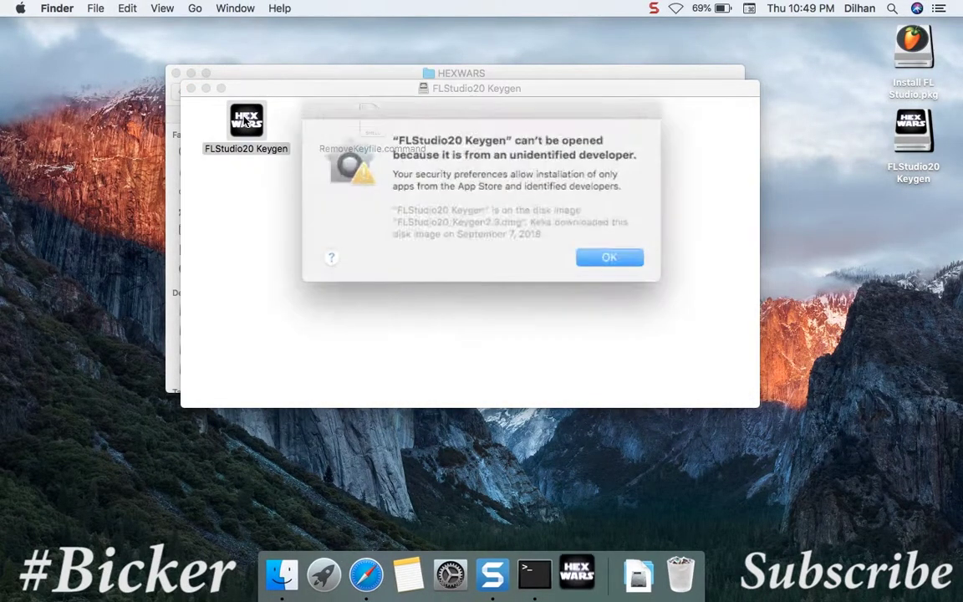
pyautogui.press('XF86AudioMute')
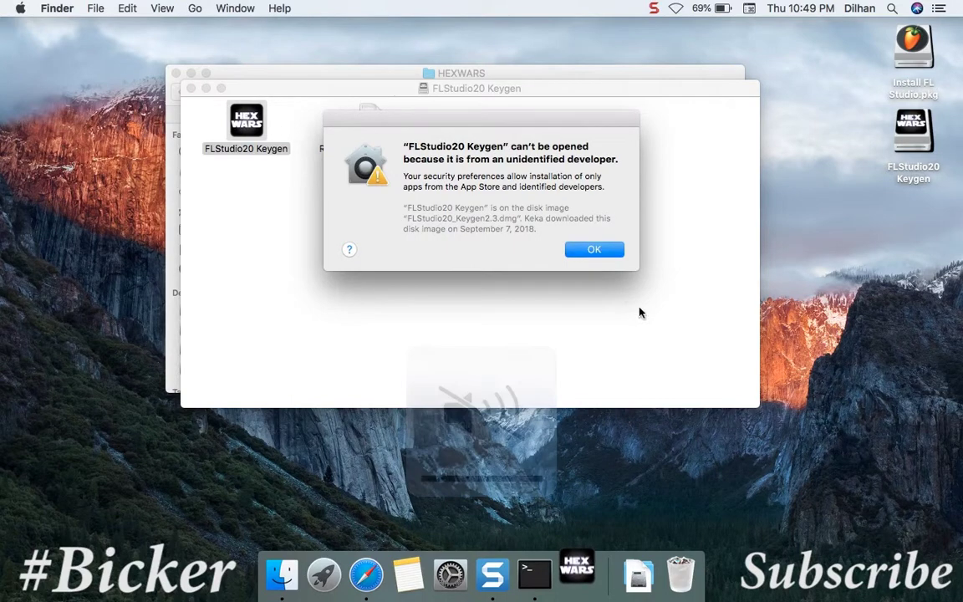
pyautogui.click(593, 249)
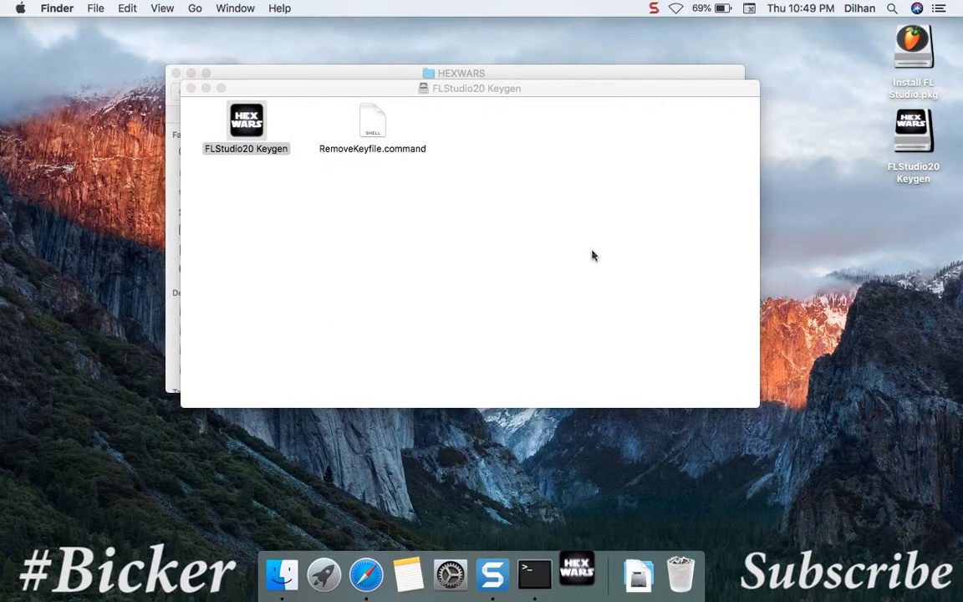
# - Close the open folder windows and eject the FLStudio20 Keygen and Install FL Studio.pkg disk images
pyautogui.click(191, 88)
pyautogui.click(176, 74)
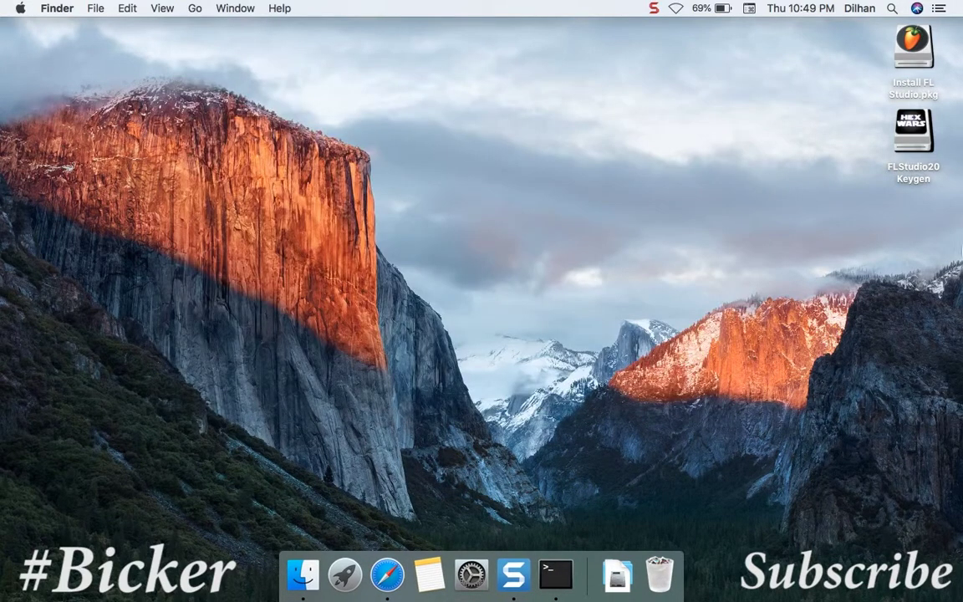
pyautogui.click(912, 142)
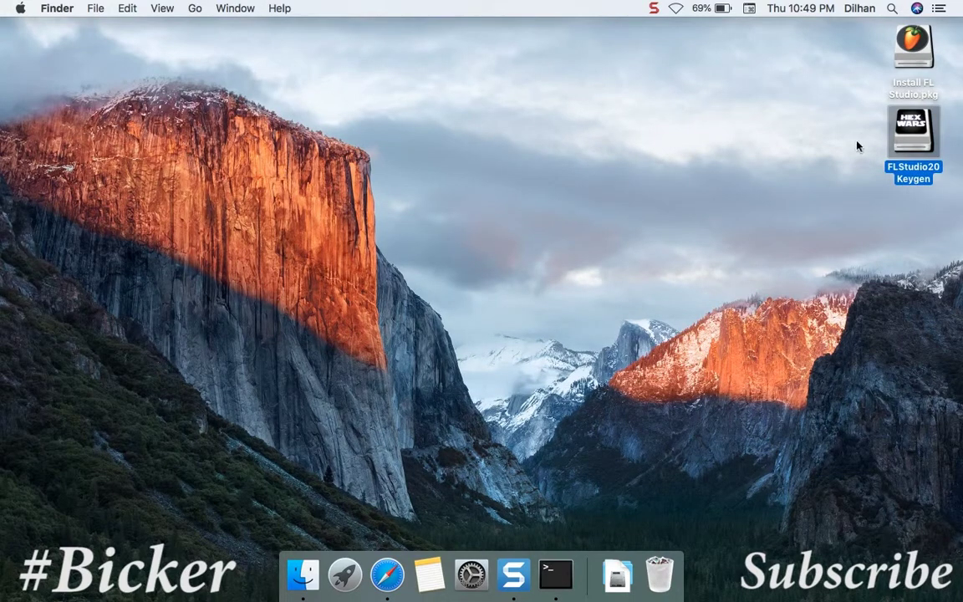
pyautogui.rightClick(933, 135)
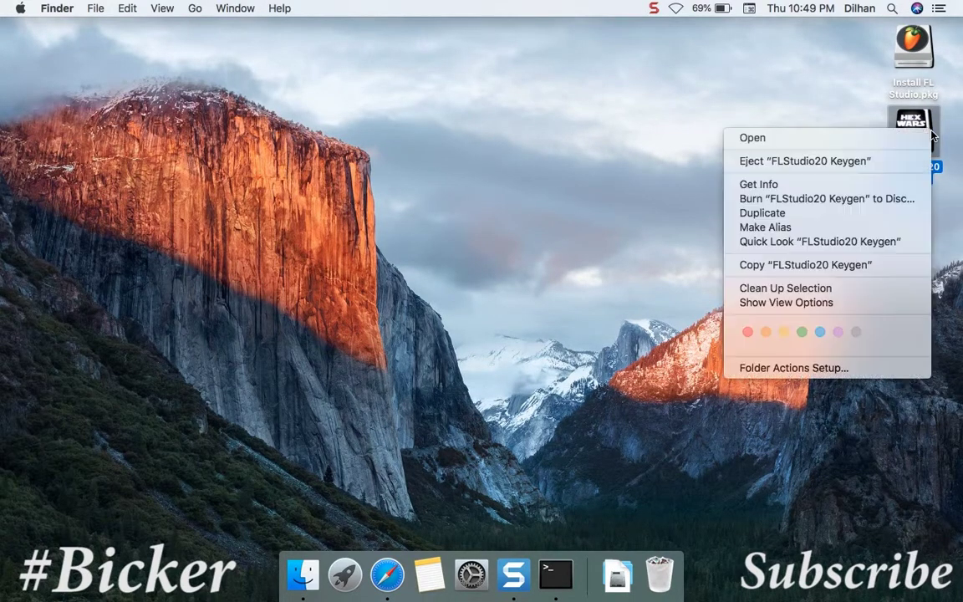
pyautogui.click(855, 159)
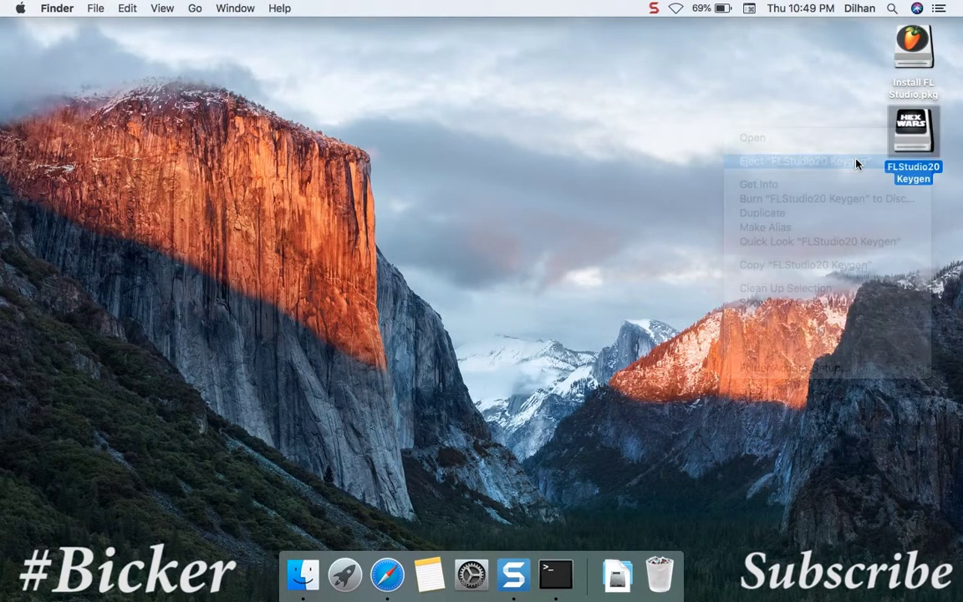
pyautogui.click(913, 60)
pyautogui.rightClick(912, 55)
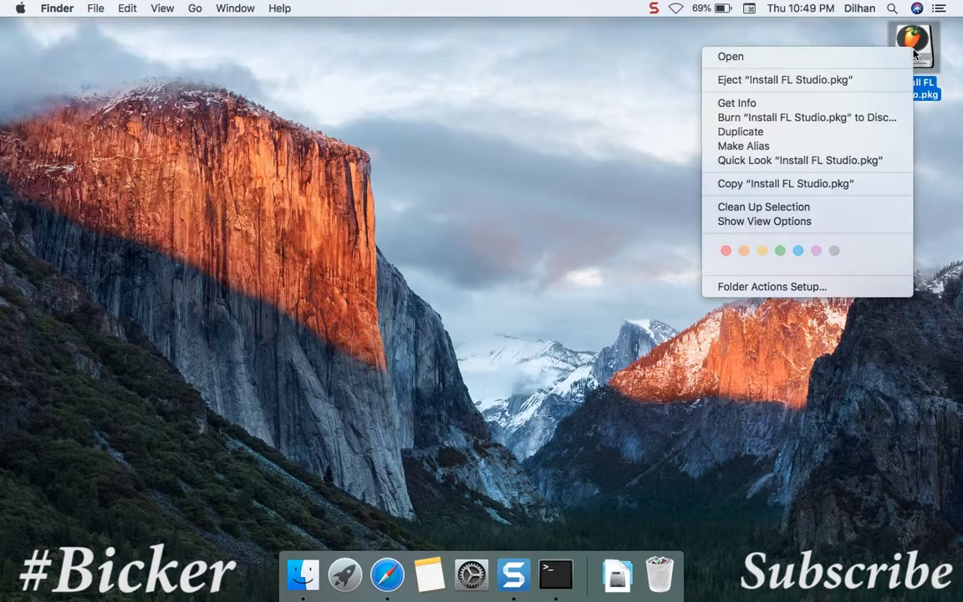
pyautogui.click(834, 81)
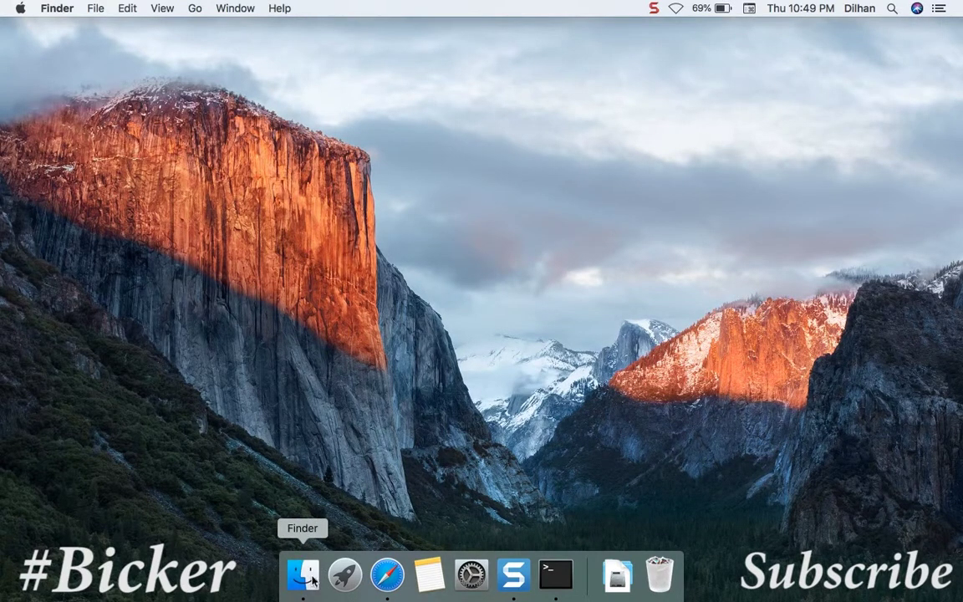
# - Close the leftover HEXWARS window, launch FL Studio 20 from the Applications folder and minimize that folder's window
pyautogui.click(313, 577)
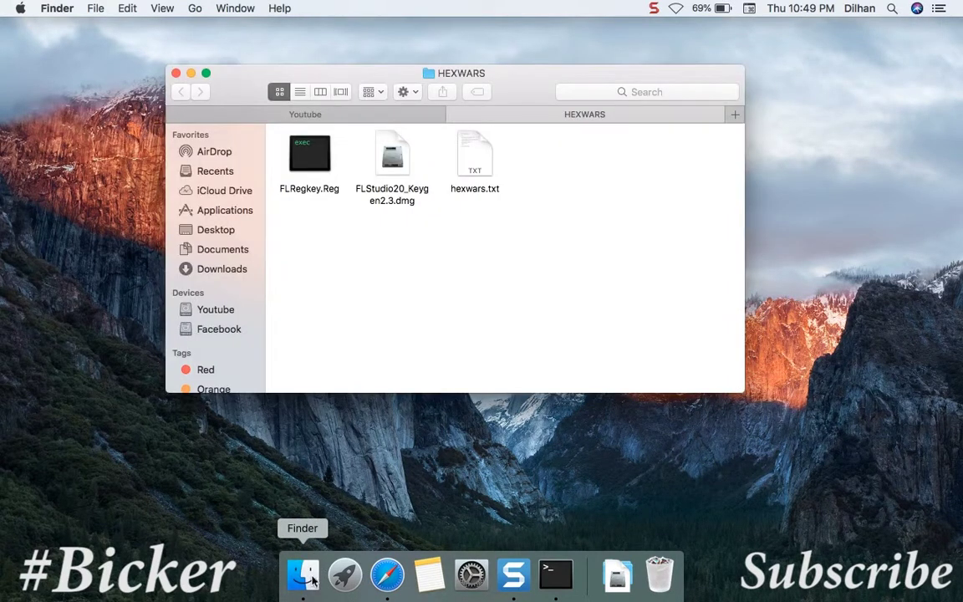
pyautogui.click(177, 74)
pyautogui.click(194, 8)
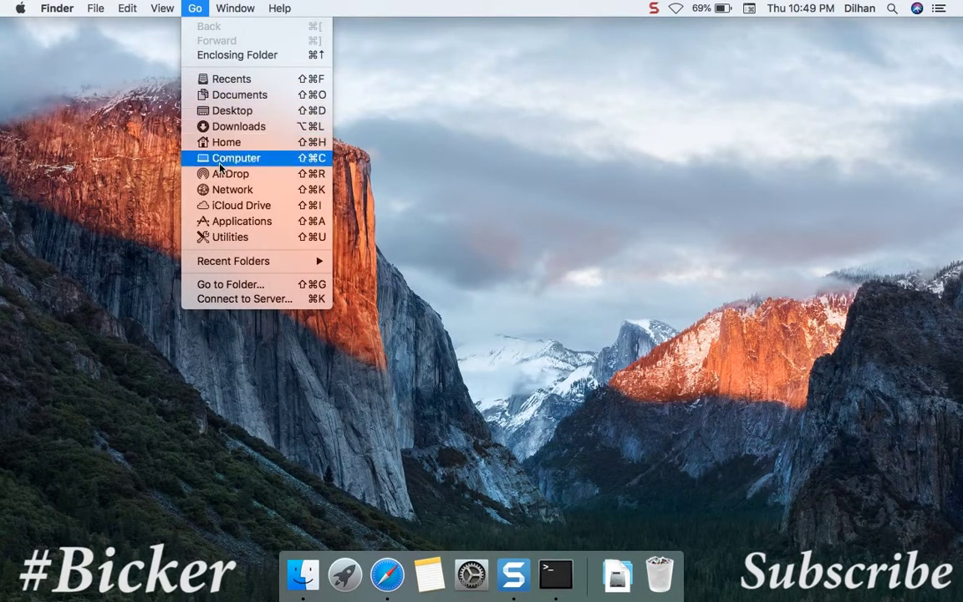
pyautogui.click(224, 221)
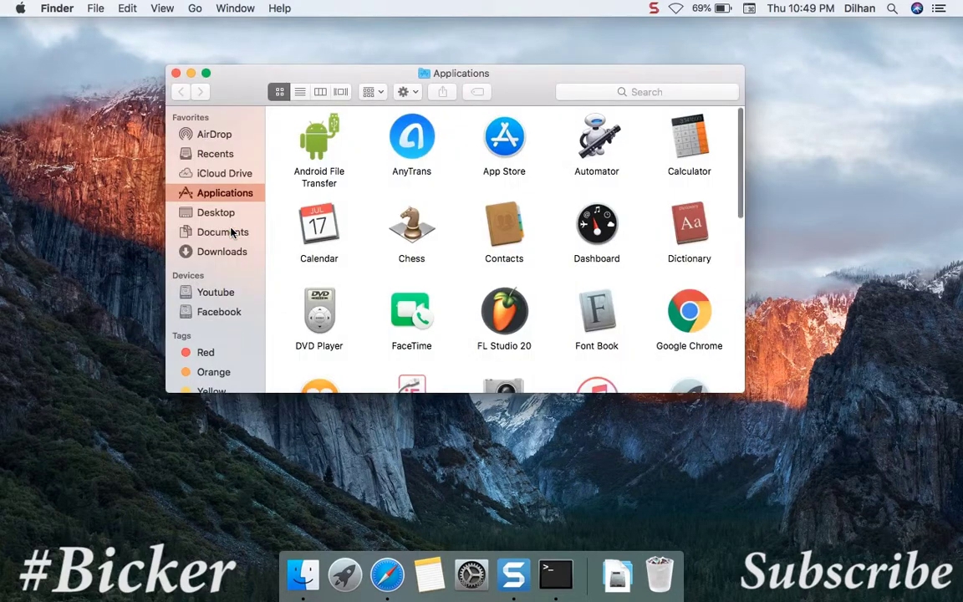
pyautogui.click(504, 325)
pyautogui.rightClick(504, 325)
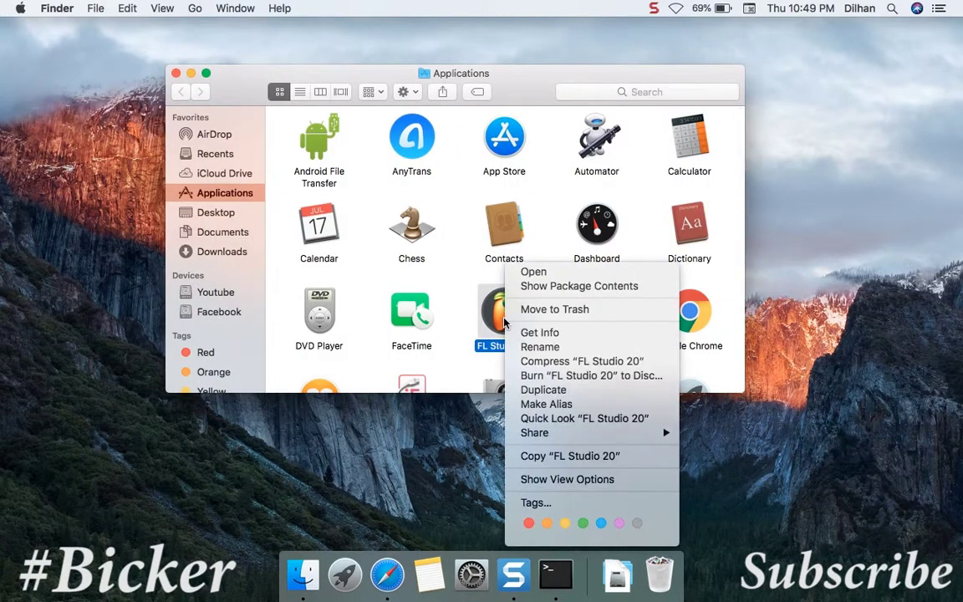
pyautogui.click(539, 272)
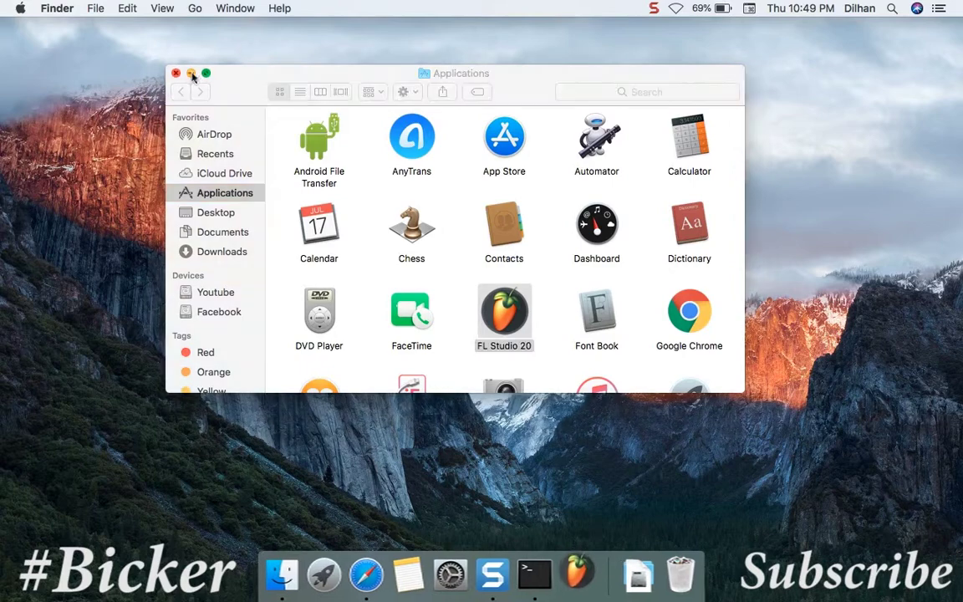
pyautogui.click(191, 75)
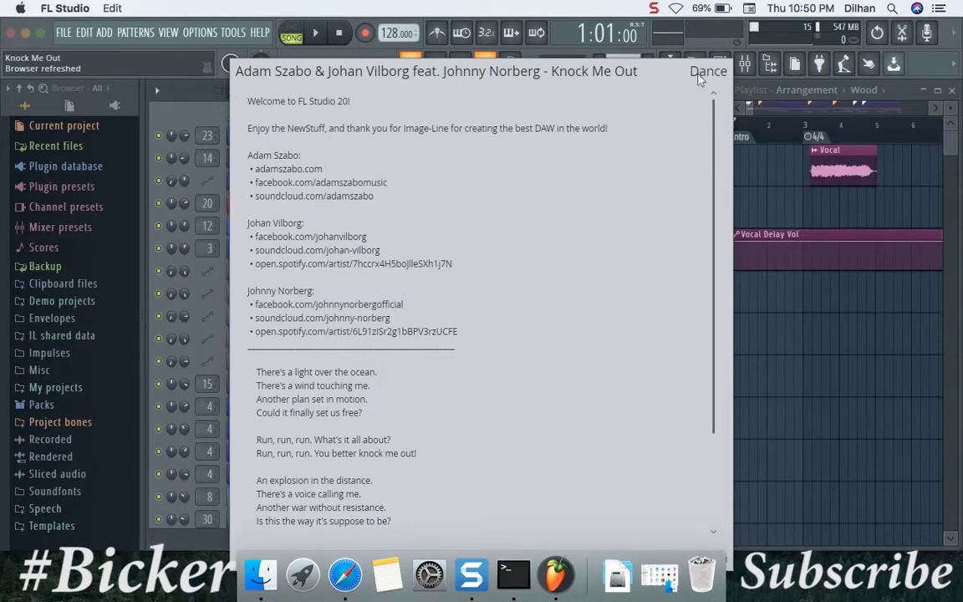
# - Dismiss the Knock Me Out project information and look through the channel rack, including the Chord + Pad Reverb channel's settings
pyautogui.click(763, 124)
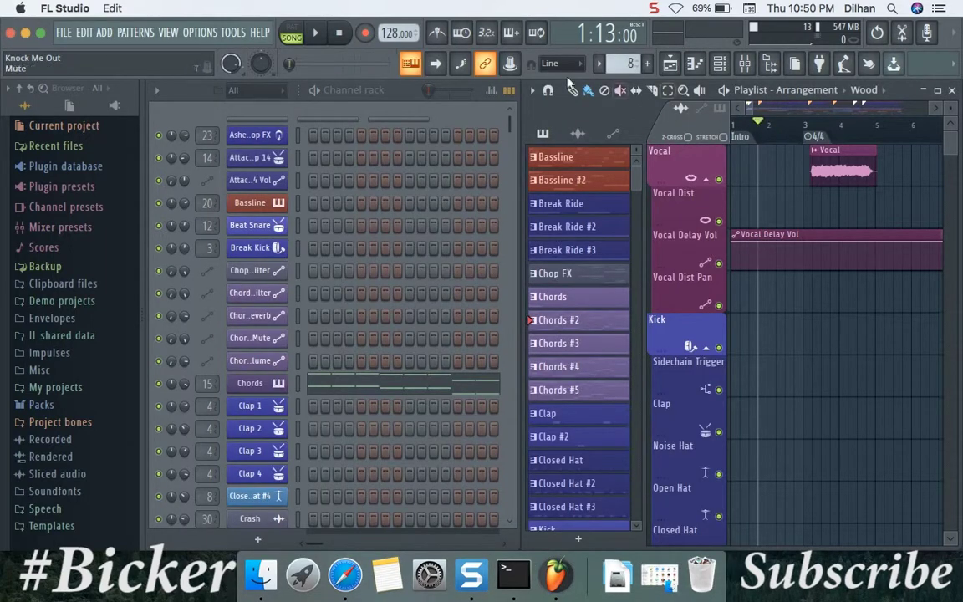
pyautogui.click(276, 112)
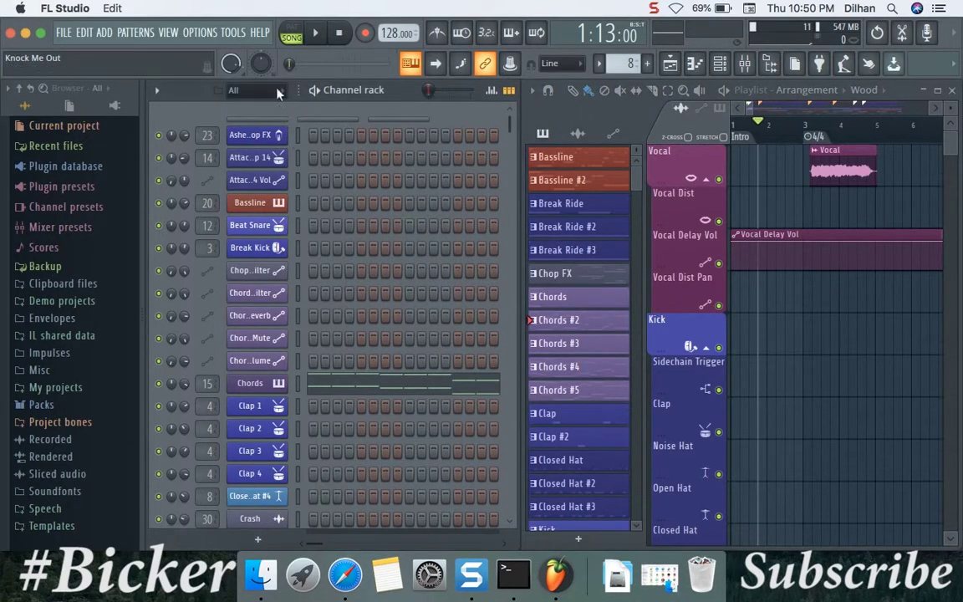
pyautogui.scroll(-5, 291, 154)
pyautogui.scroll(-4, 291, 155)
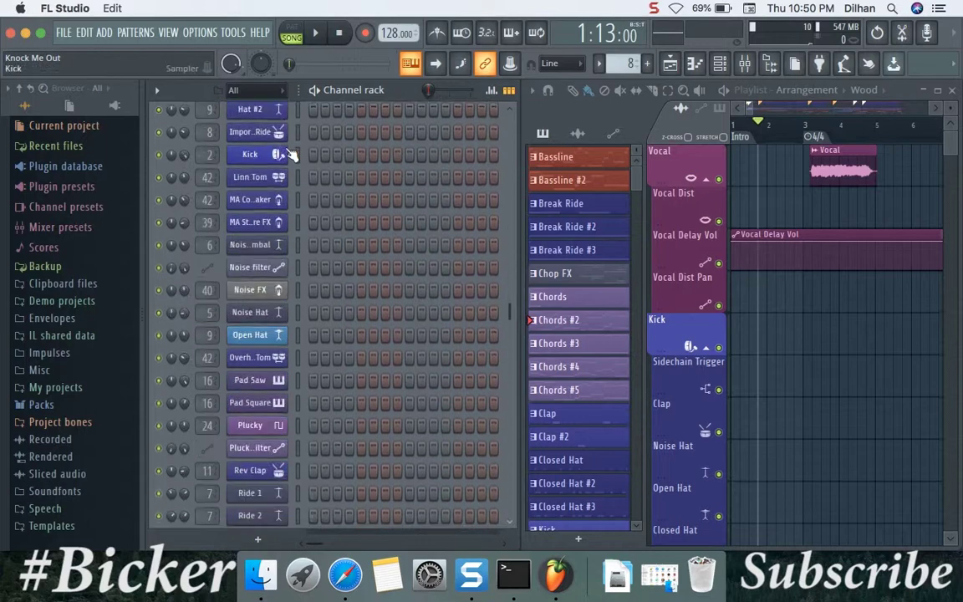
pyautogui.scroll(7, 291, 155)
pyautogui.click(243, 125)
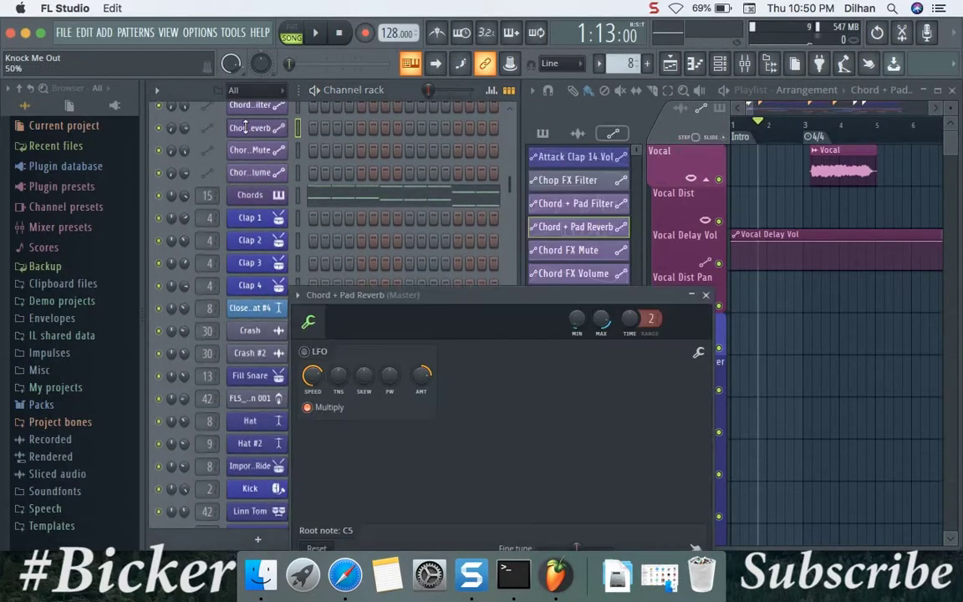
pyautogui.click(244, 126)
pyautogui.scroll(3, 398, 212)
pyautogui.scroll(1, 398, 216)
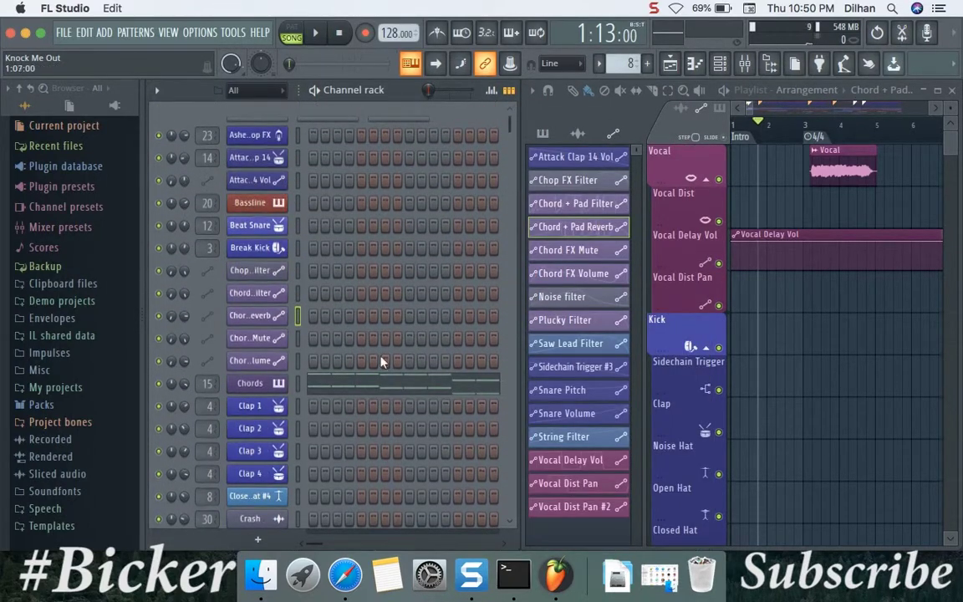
# - Adjust the system sound volume to a moderate level and start playback of the Knock Me Out song
pyautogui.press('XF86AudioLowerVolume')
pyautogui.press('XF86AudioMute')
pyautogui.press('XF86AudioMute')
pyautogui.press('XF86AudioLowerVolume')
pyautogui.press('XF86AudioLowerVolume')
pyautogui.press('XF86AudioLowerVolume')
pyautogui.press('XF86AudioLowerVolume')
pyautogui.press('XF86AudioLowerVolume')
pyautogui.press('XF86AudioLowerVolume')
pyautogui.press('XF86AudioLowerVolume')
pyautogui.press('XF86AudioLowerVolume')
pyautogui.press('XF86AudioLowerVolume')
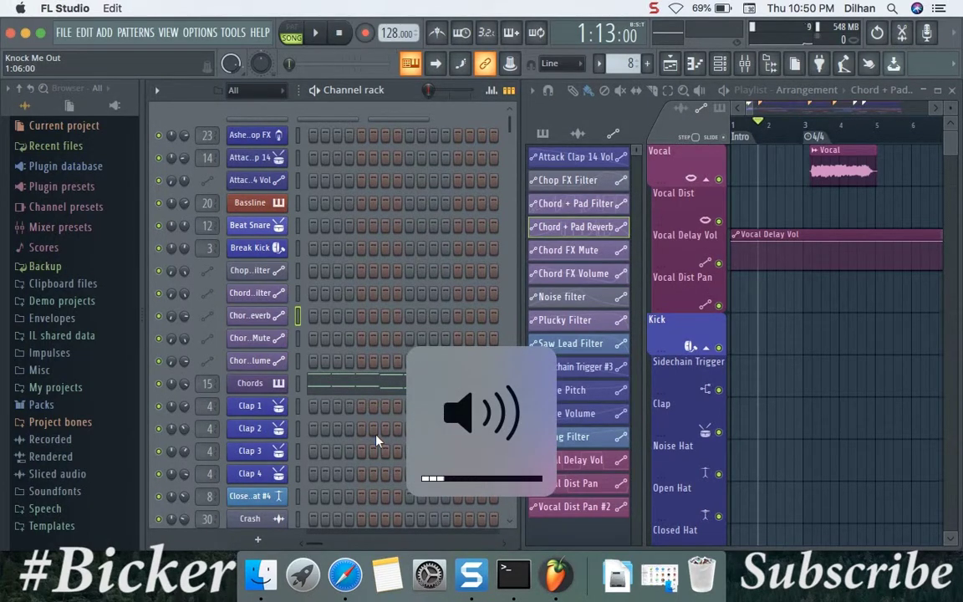
pyautogui.press('XF86AudioRaiseVolume')
pyautogui.press('XF86AudioRaiseVolume')
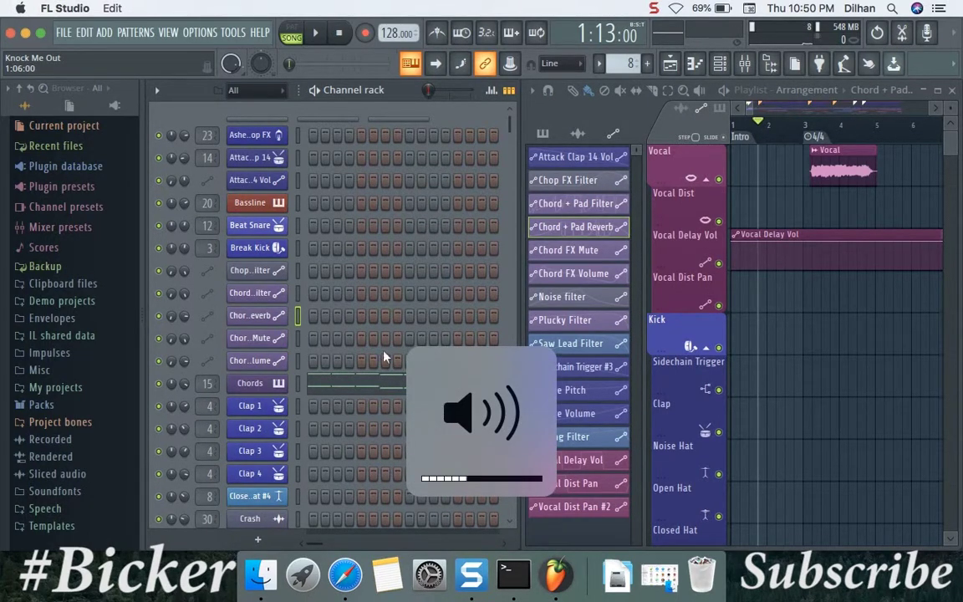
pyautogui.click(315, 33)
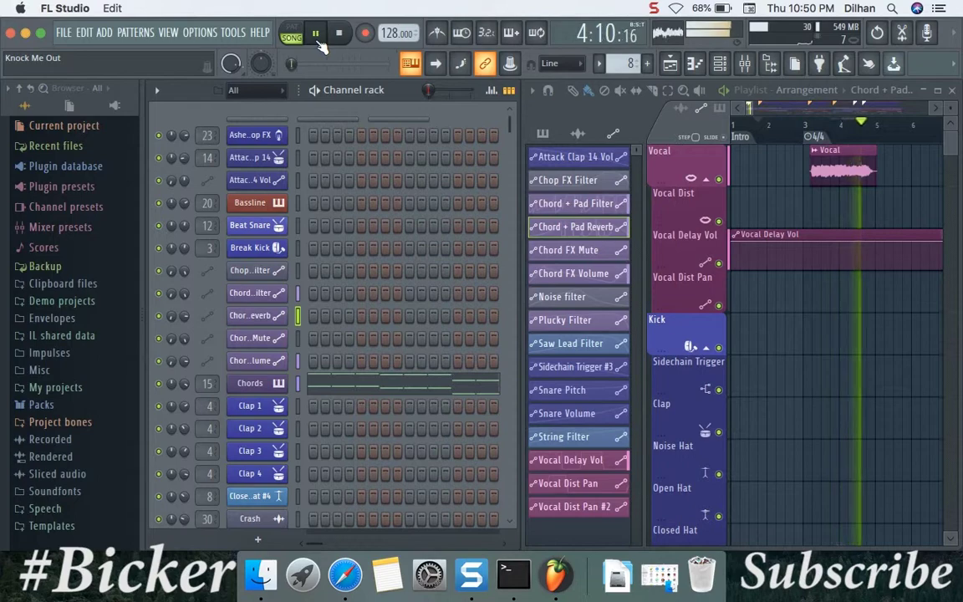
# - Maximize the playlist, zoom it out to span the intro, verse, chorus and break, and fine-tune the system sound volume
pyautogui.click(939, 92)
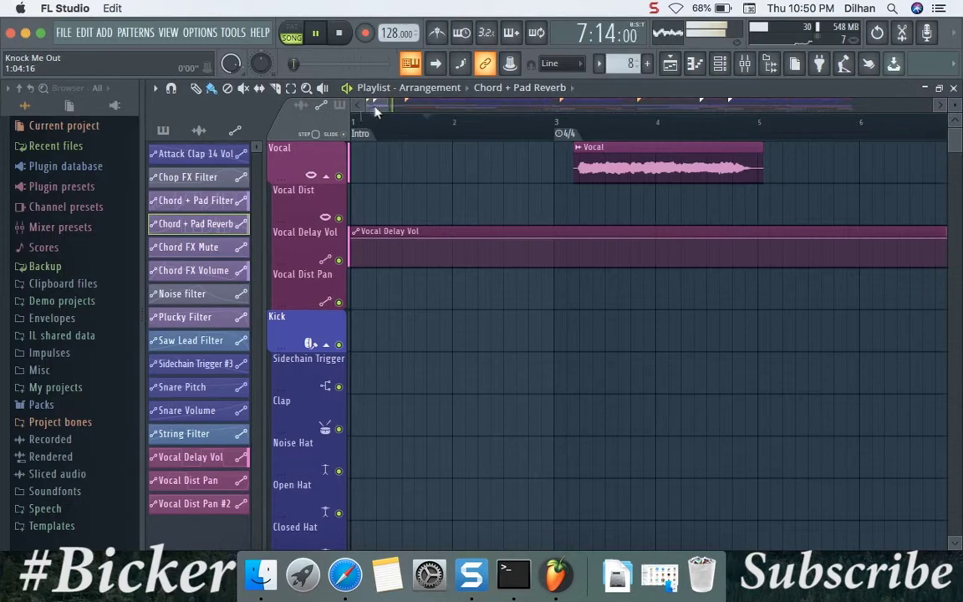
pyautogui.moveTo(383, 104); pyautogui.dragTo(708, 131)
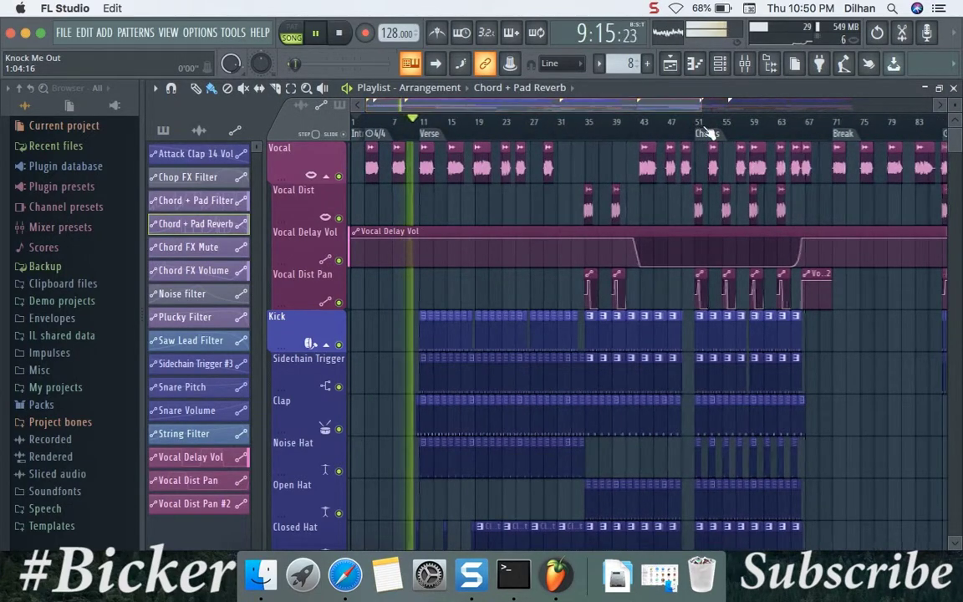
pyautogui.press('XF86AudioRaiseVolume')
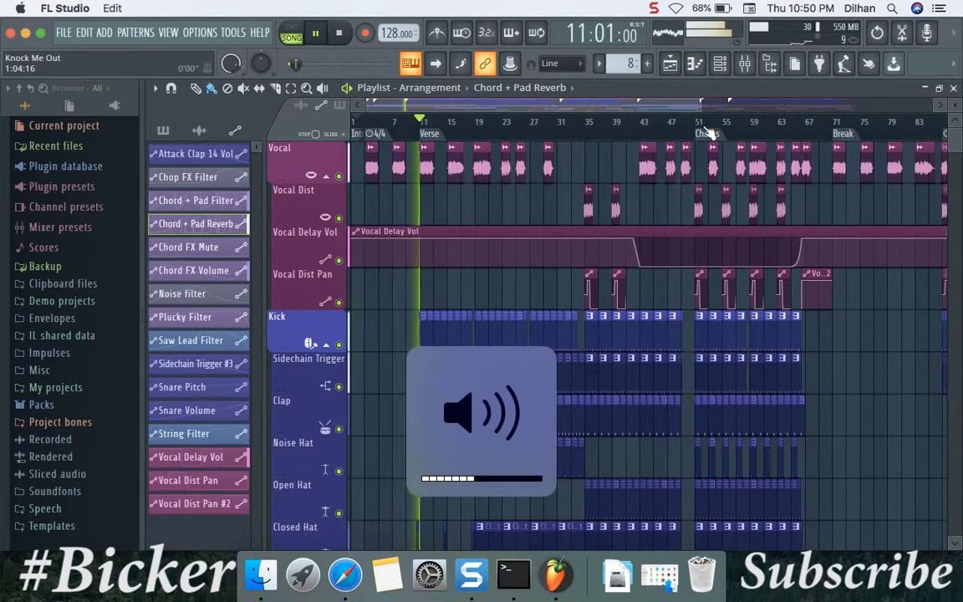
pyautogui.press('XF86AudioLowerVolume')
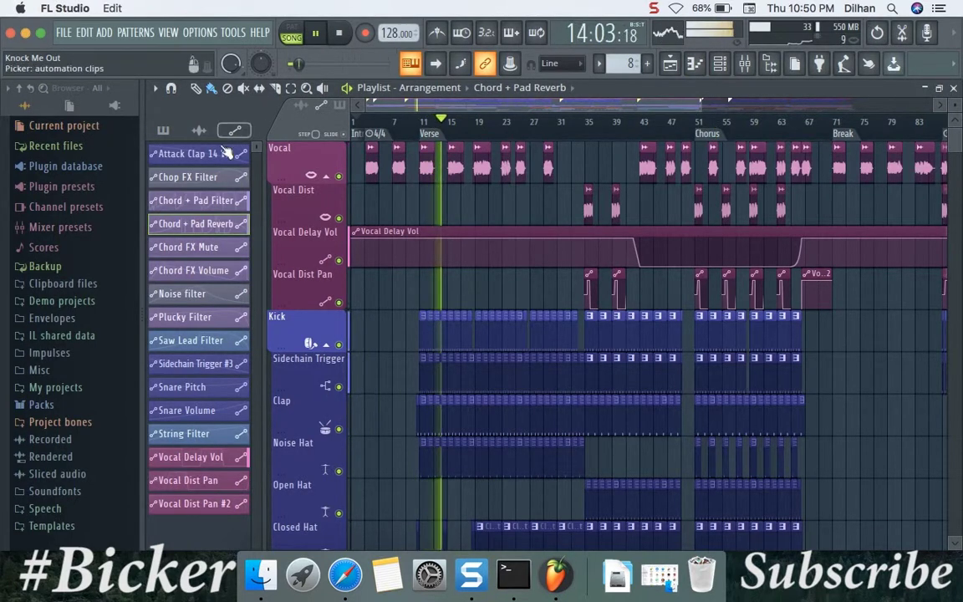
# - Select the Attack Clap 14 Vol and Chop FX Filter automation clips in turn, and expand the Packs folder in the browser
pyautogui.click(189, 153)
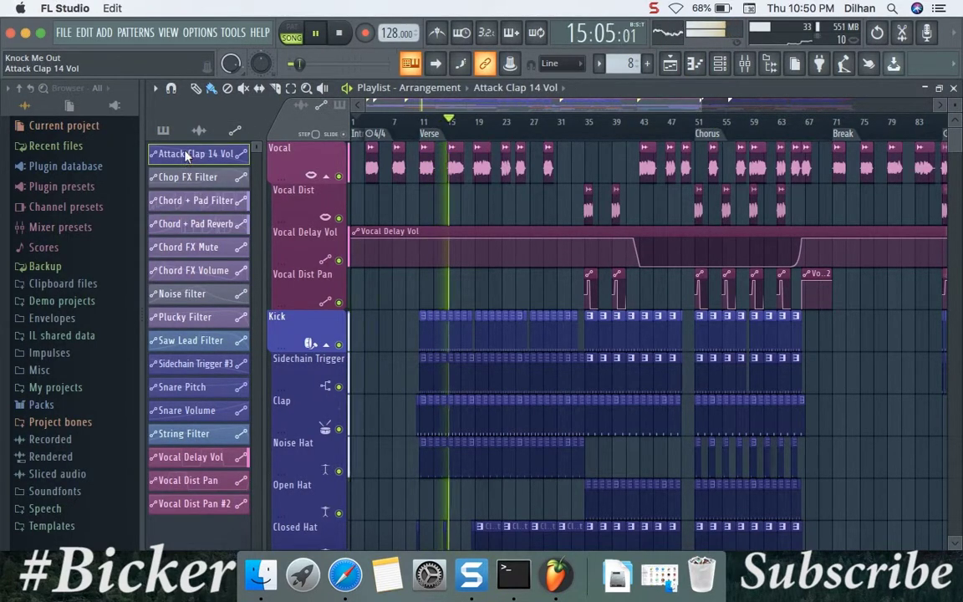
pyautogui.click(189, 176)
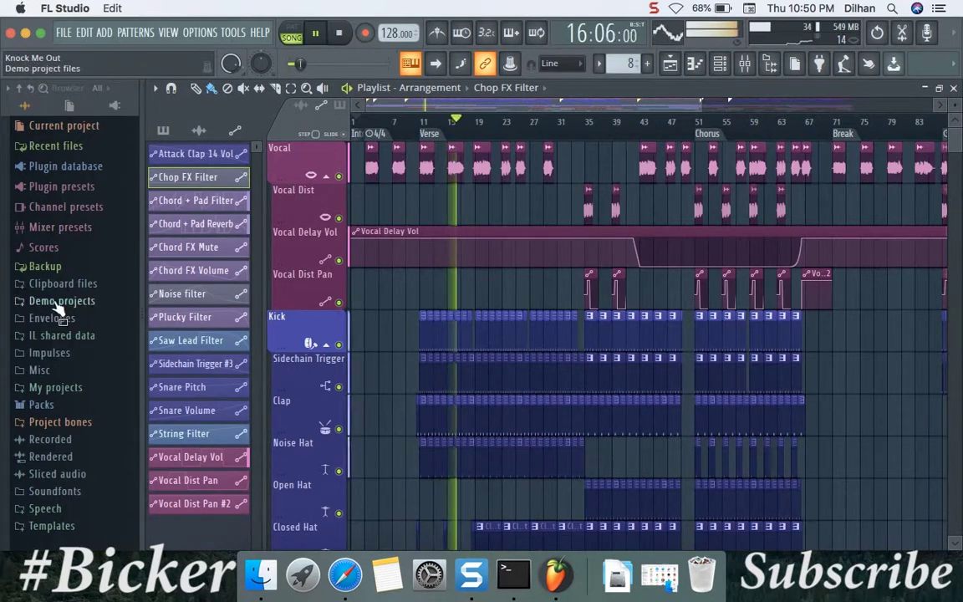
pyautogui.click(59, 404)
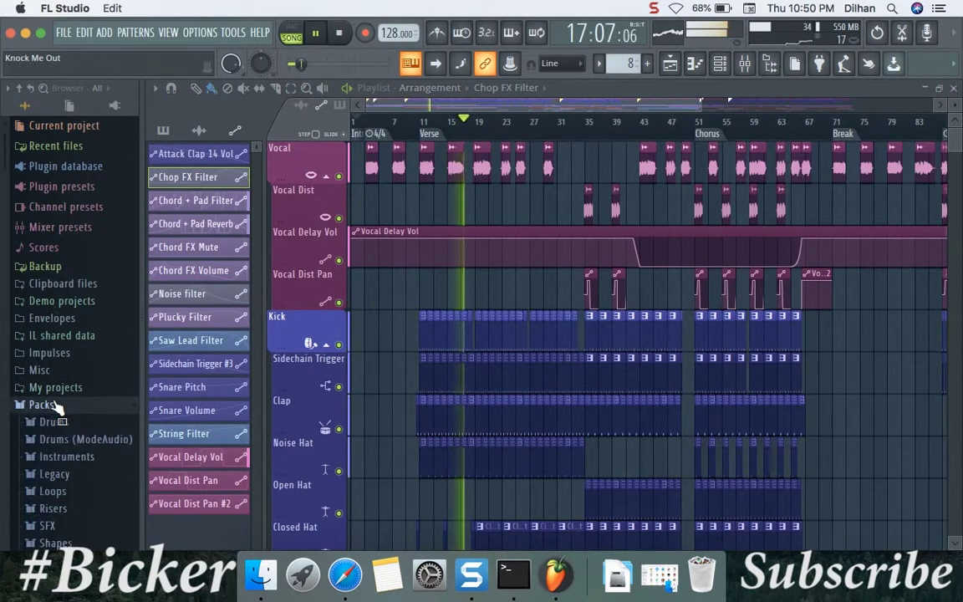
pyautogui.scroll(-5, 64, 435)
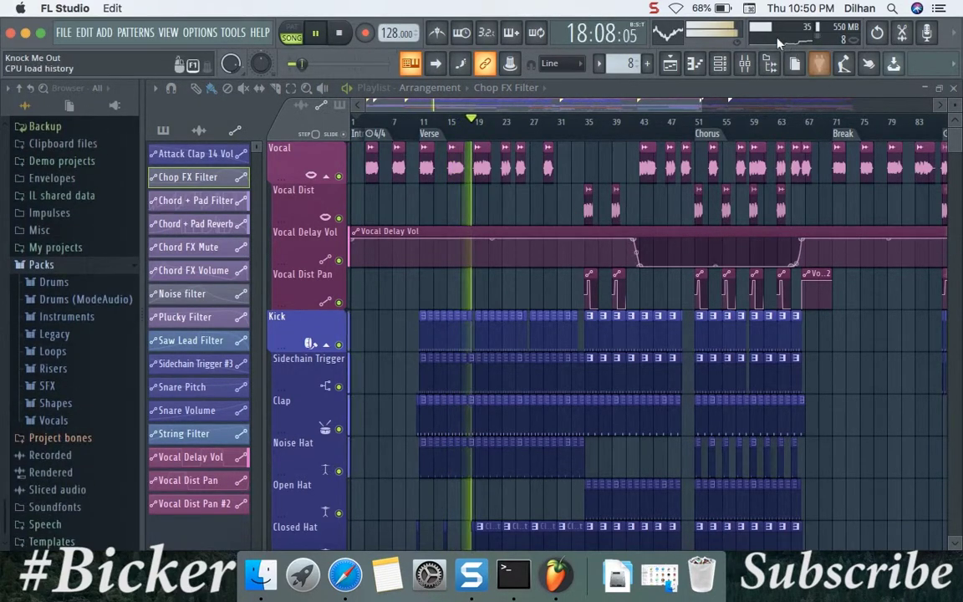
# - Show the channel rack, look through its channels from top to bottom, and place it over the playlist with its header in view
pyautogui.click(731, 70)
pyautogui.moveTo(370, 90); pyautogui.dragTo(770, 79)
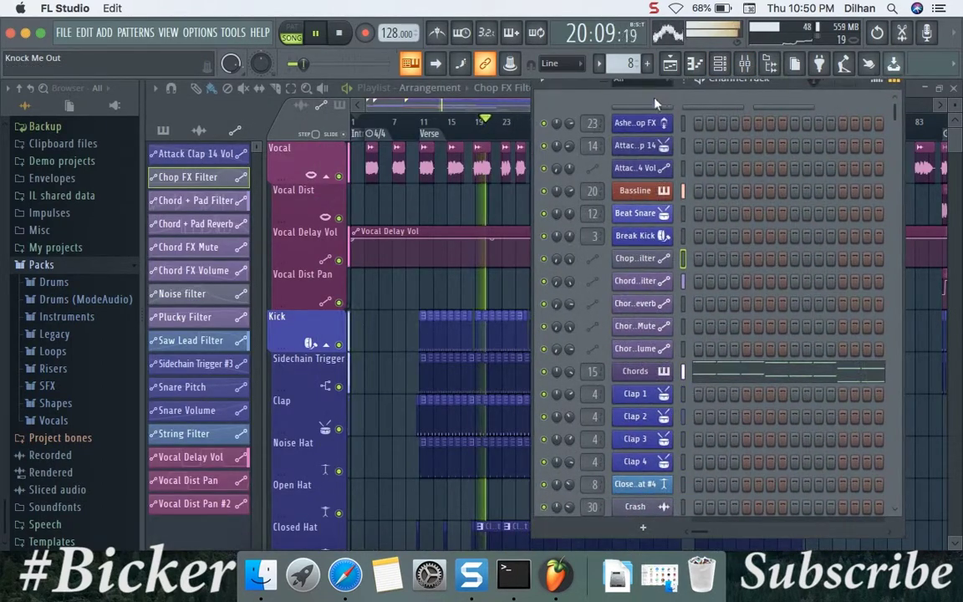
pyautogui.scroll(-15, 639, 97)
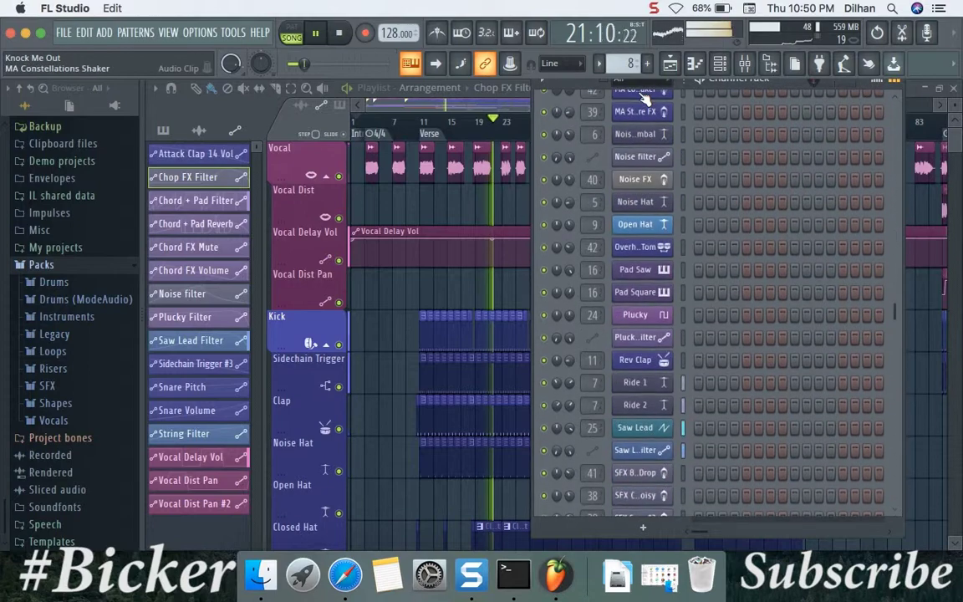
pyautogui.scroll(15, 644, 98)
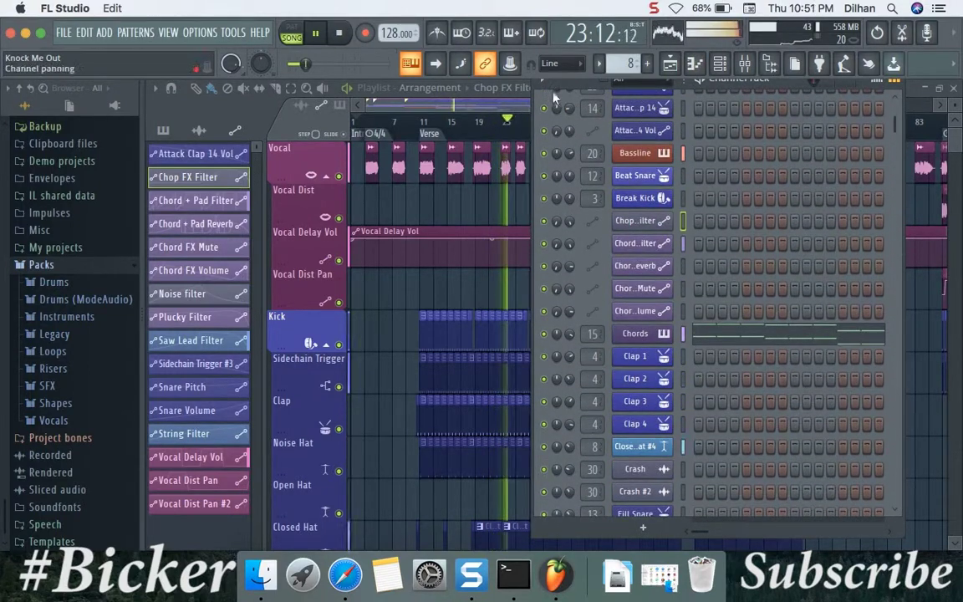
pyautogui.moveTo(568, 130); pyautogui.dragTo(568, 163)
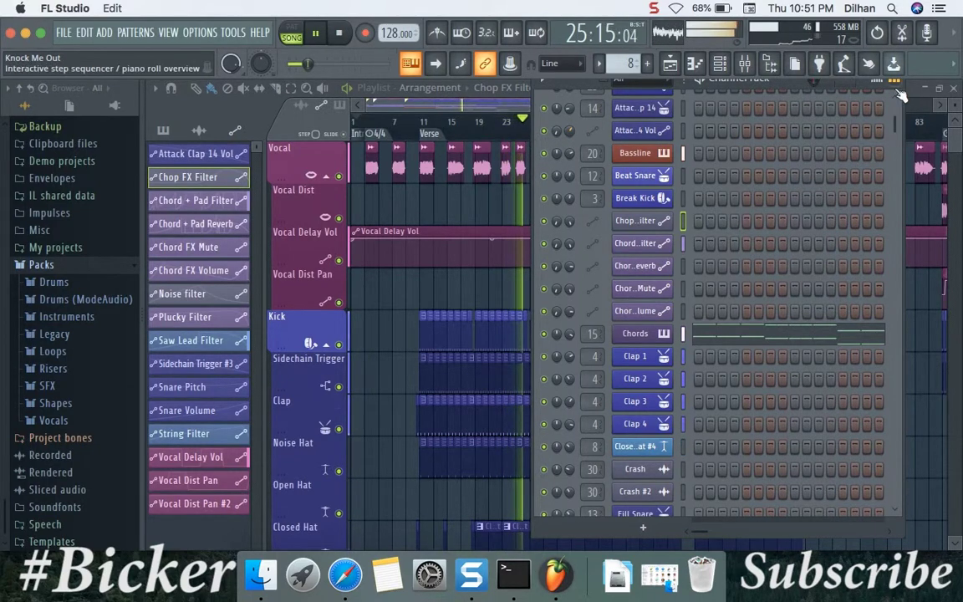
pyautogui.moveTo(698, 77); pyautogui.dragTo(694, 182)
# - Filter the channel rack to the Audio group, and restore it to the All group
pyautogui.click(623, 183)
pyautogui.click(617, 218)
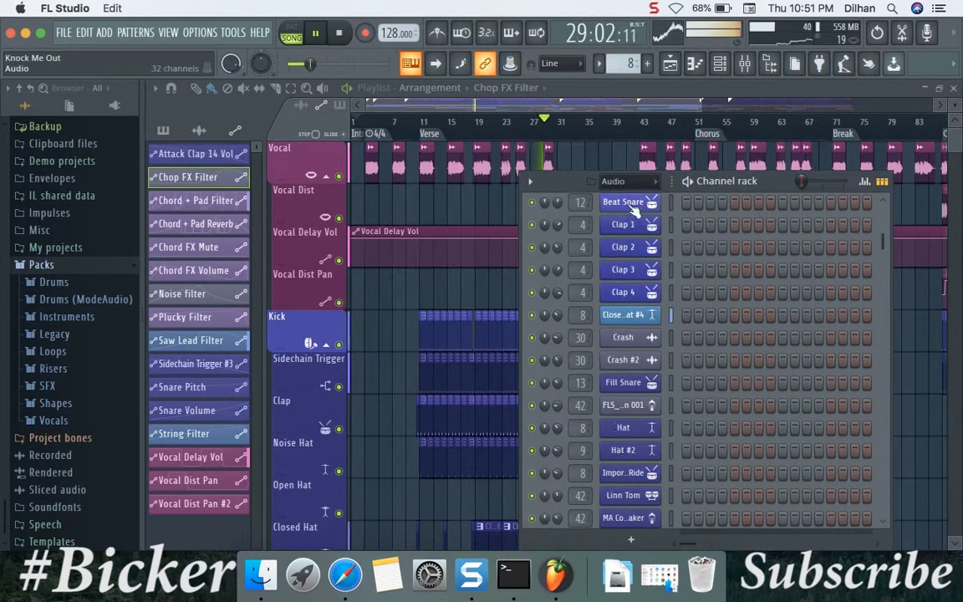
pyautogui.click(633, 183)
pyautogui.click(618, 204)
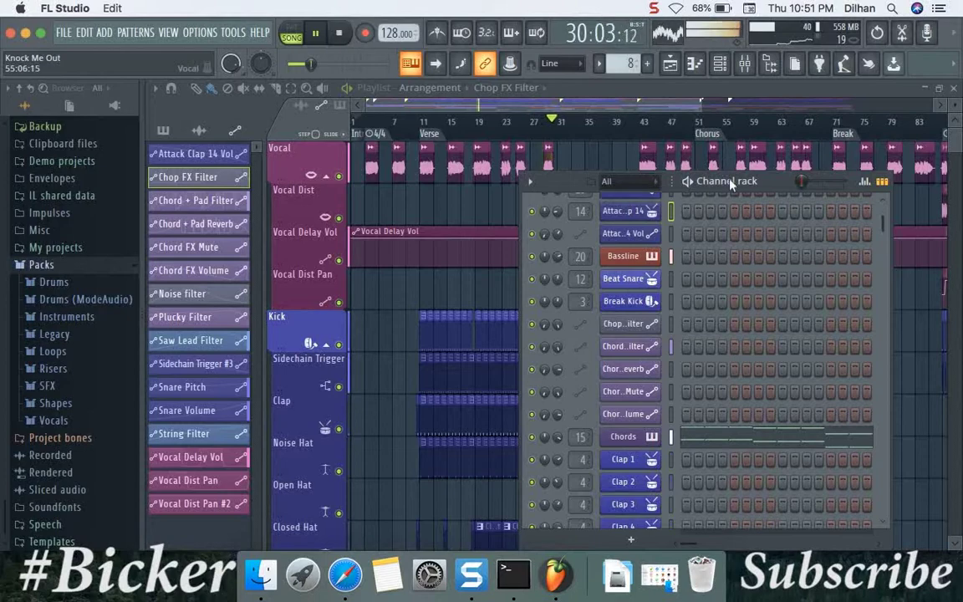
# - Step through the pattern list past Sidechain Trigger and back to the Bassline pattern, and bring the playlist to the front
pyautogui.scroll(6, 731, 185)
pyautogui.scroll(-10, 735, 186)
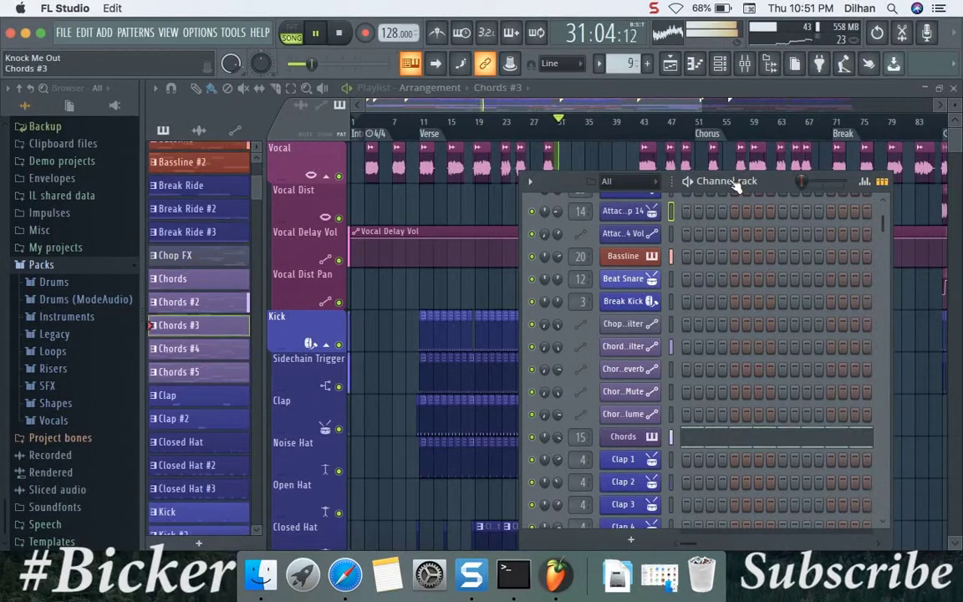
pyautogui.scroll(-16, 733, 185)
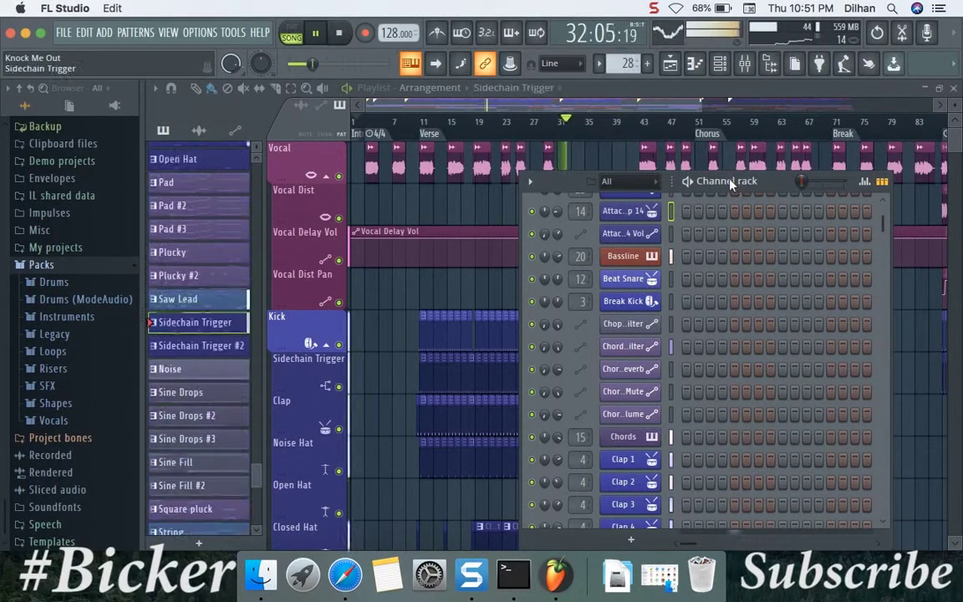
pyautogui.scroll(20, 730, 183)
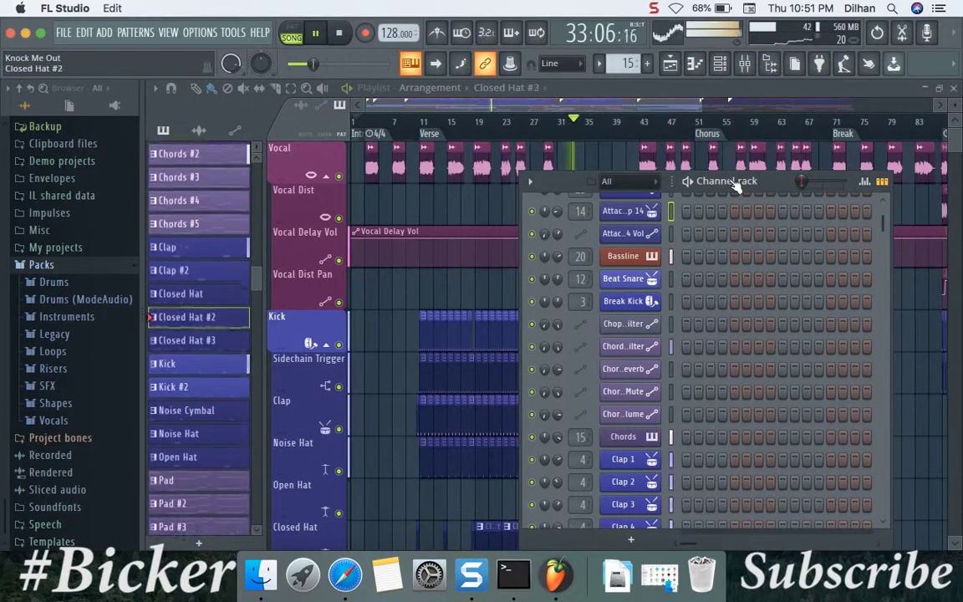
pyautogui.scroll(5, 730, 184)
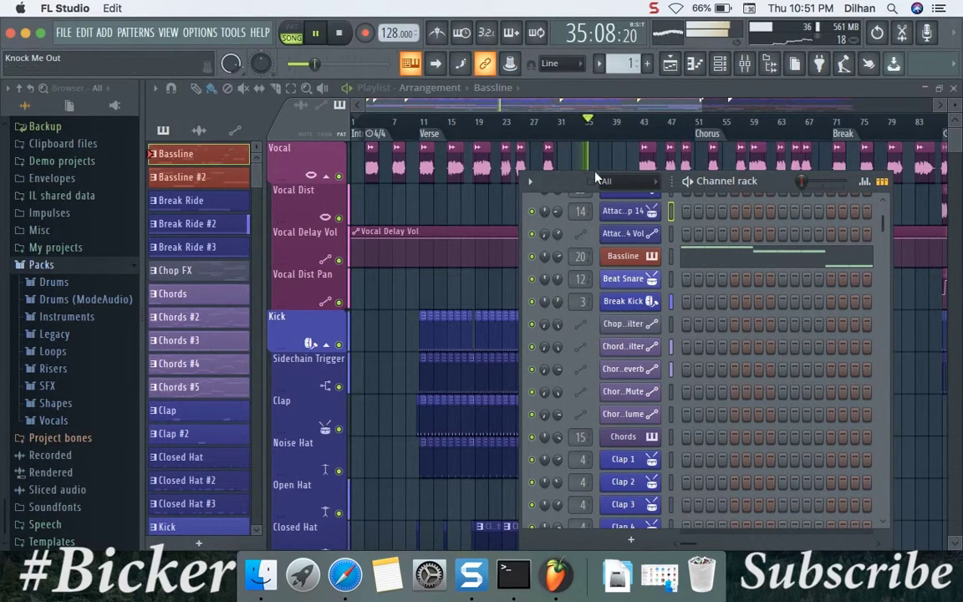
pyautogui.click(387, 107)
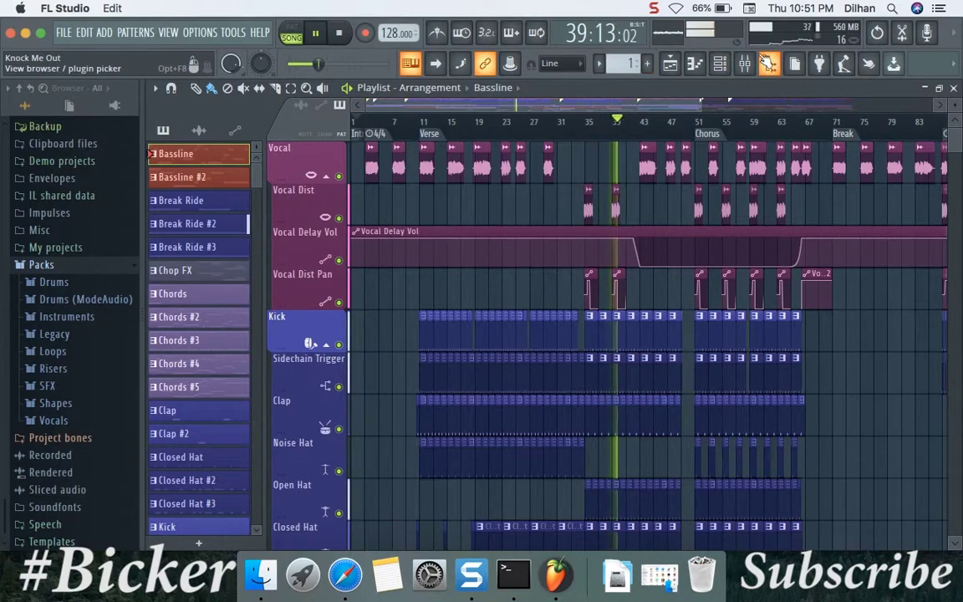
# - Show the mixer over the playlist and look across its insert tracks and back to the first ones
pyautogui.click(746, 66)
pyautogui.moveTo(679, 166); pyautogui.dragTo(756, 129)
pyautogui.hscroll(5, 516, 228)
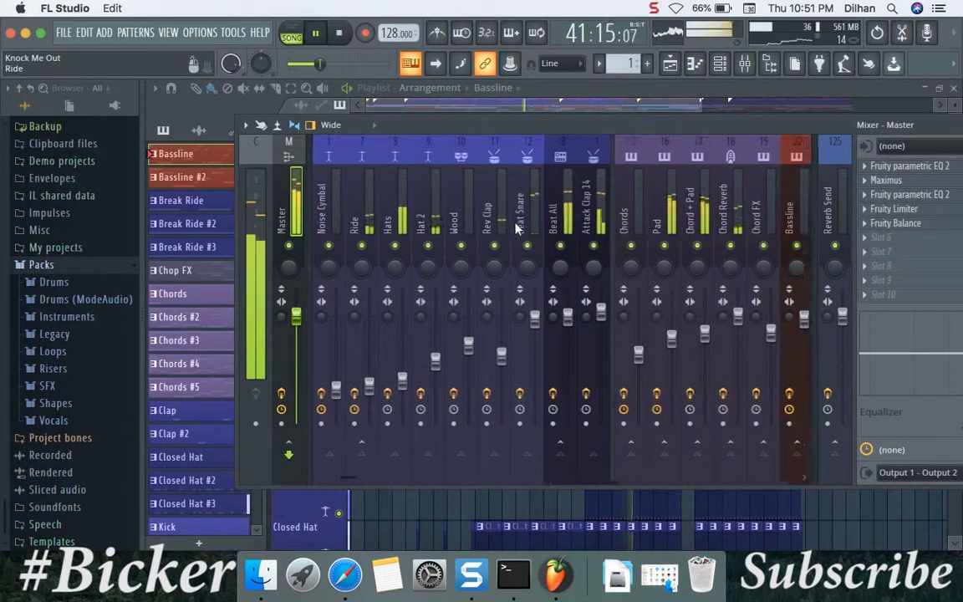
pyautogui.hscroll(10, 516, 227)
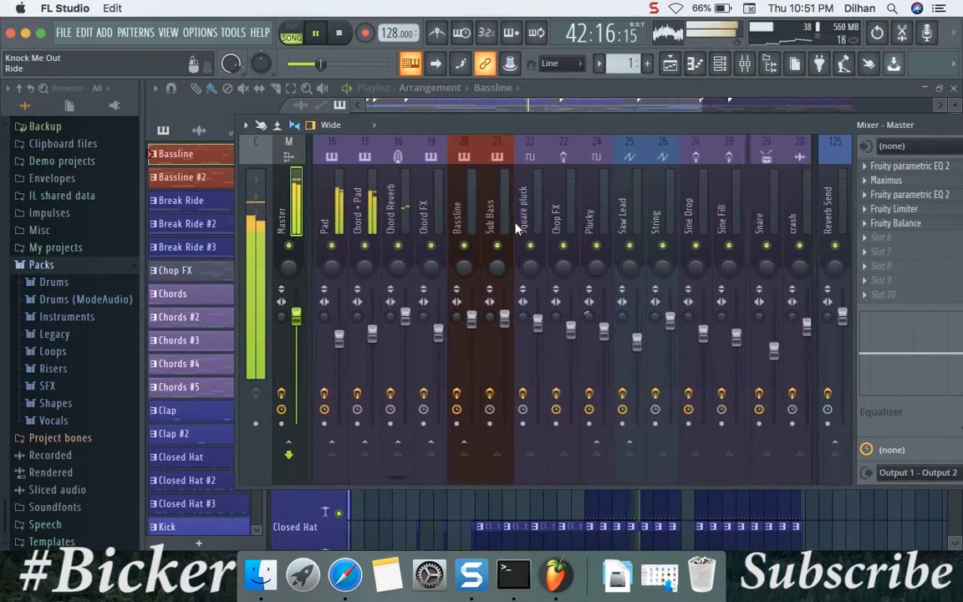
pyautogui.hscroll(-12, 516, 228)
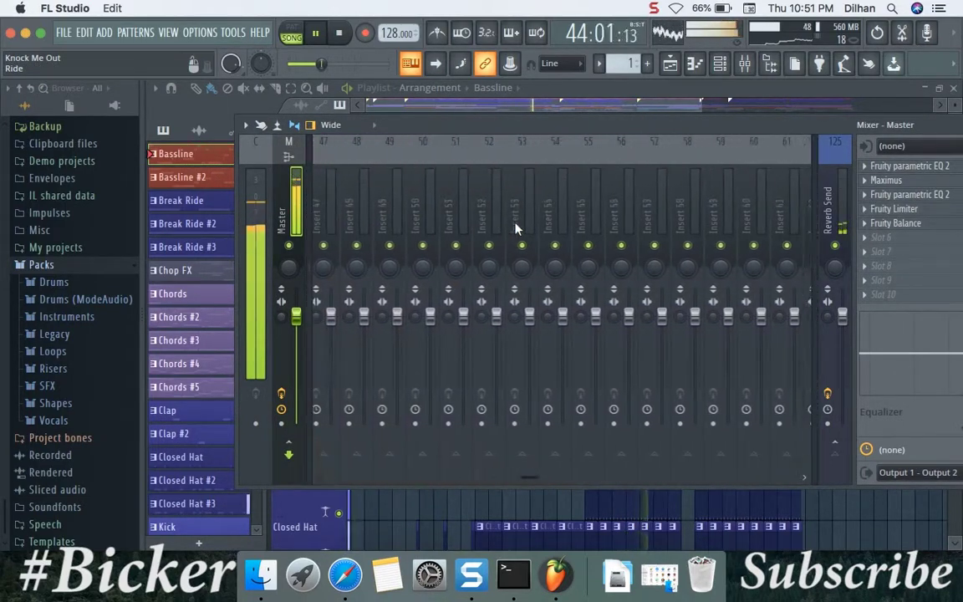
pyautogui.hscroll(-3, 517, 227)
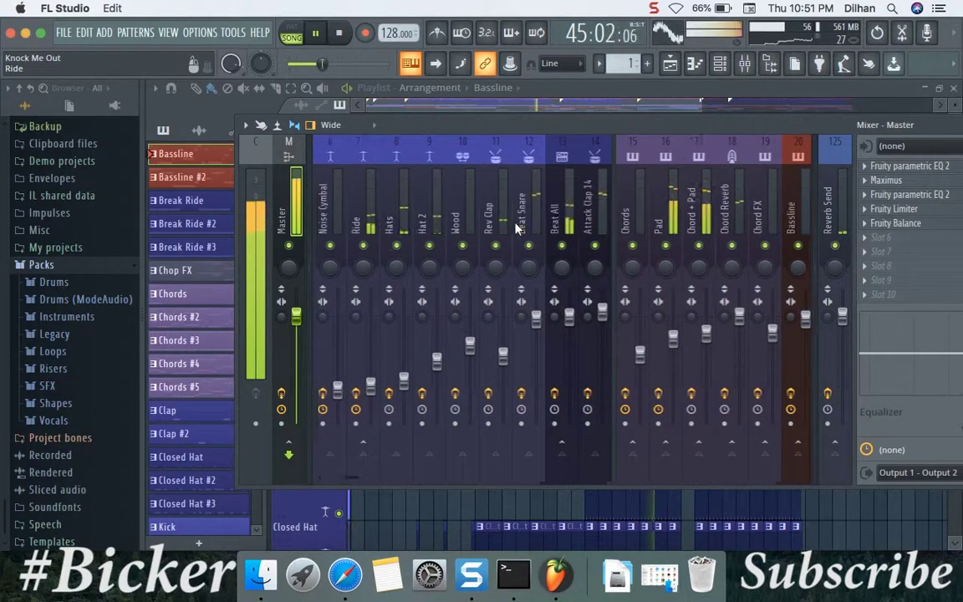
# - Inspect the Master track's first Fruity parametric EQ 2 and its Maximus effect, moving their windows into view and lowering the system volume
pyautogui.click(905, 167)
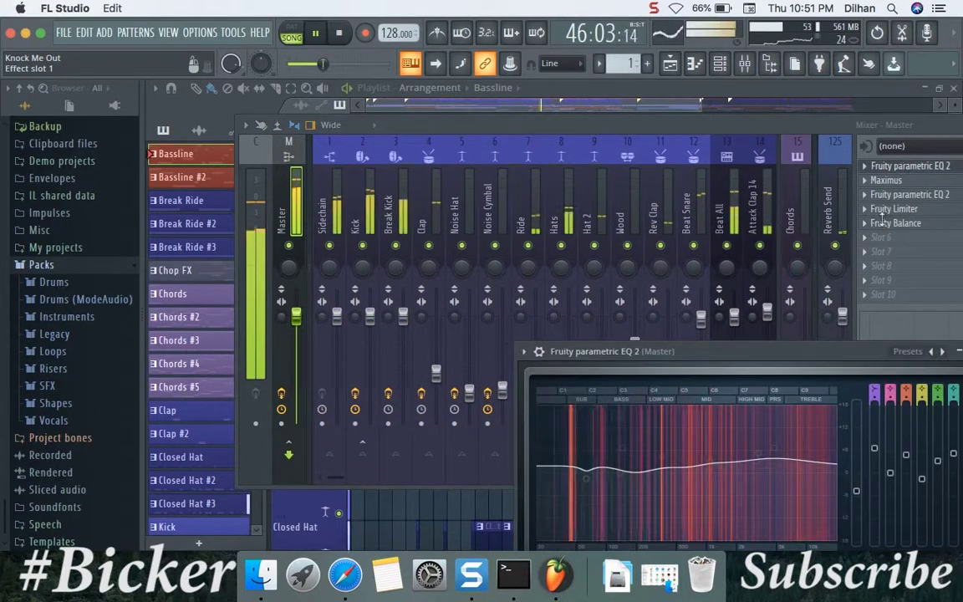
pyautogui.moveTo(814, 360); pyautogui.dragTo(533, 154)
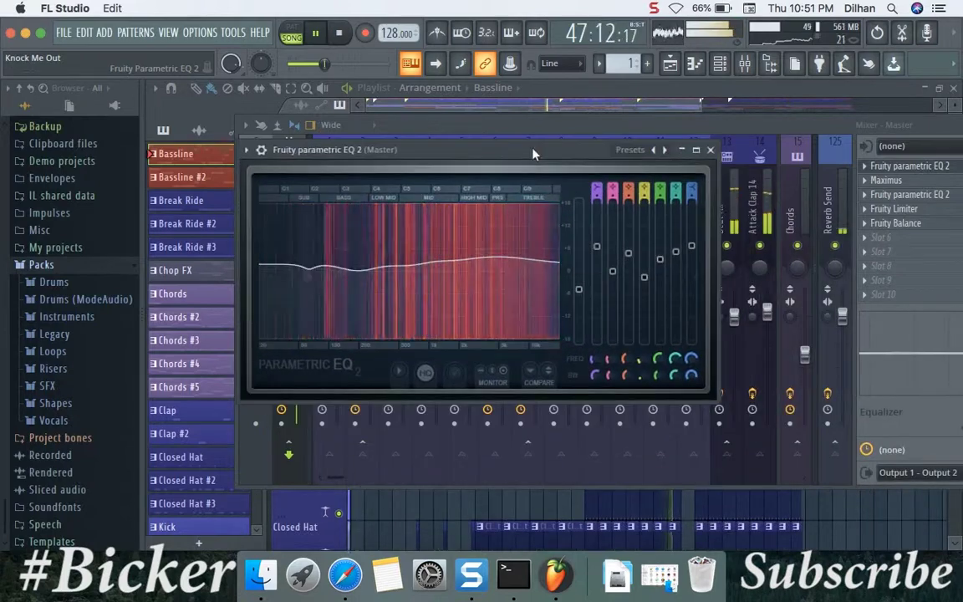
pyautogui.click(886, 180)
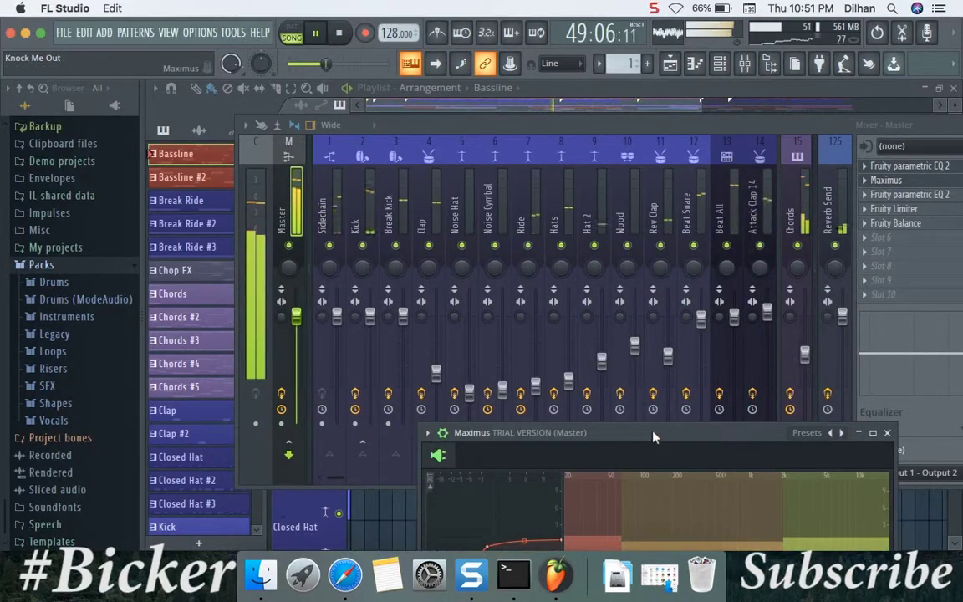
pyautogui.press('XF86AudioLowerVolume')
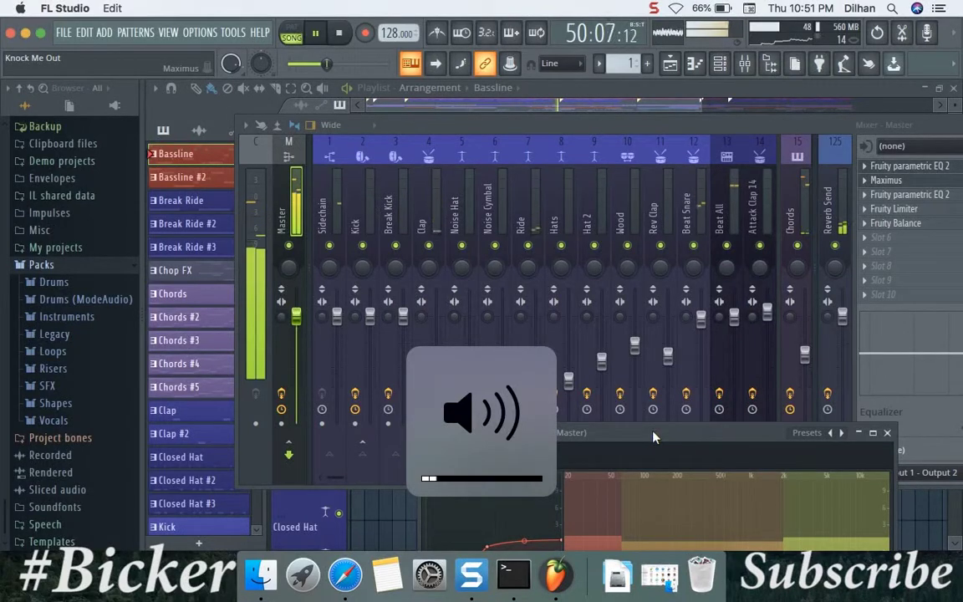
pyautogui.moveTo(655, 436); pyautogui.dragTo(460, 117)
# - Inspect the Master track's second Fruity parametric EQ 2 and its Fruity Limiter, moving the limiter window over the mixer
pyautogui.click(909, 194)
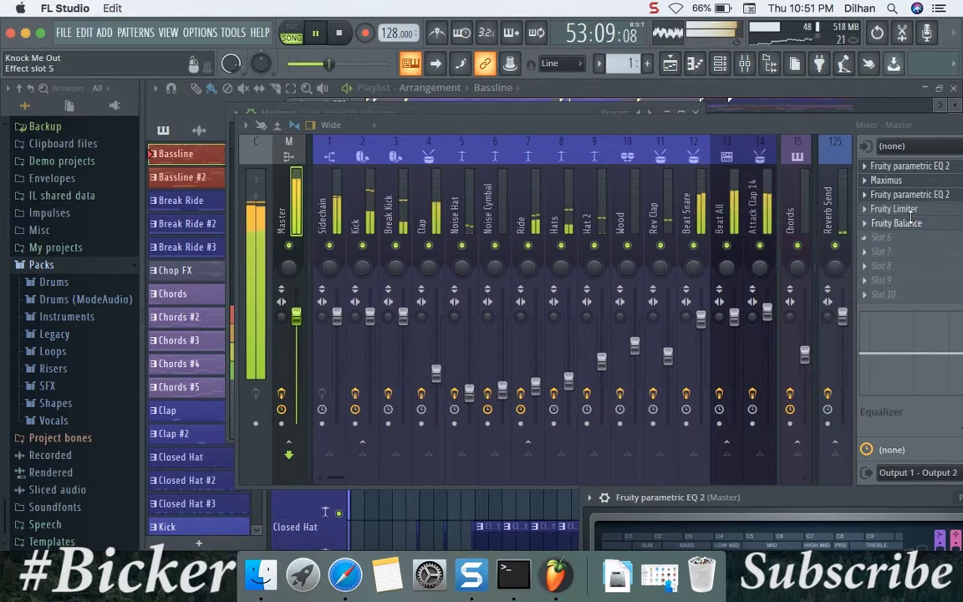
pyautogui.click(910, 219)
pyautogui.click(903, 209)
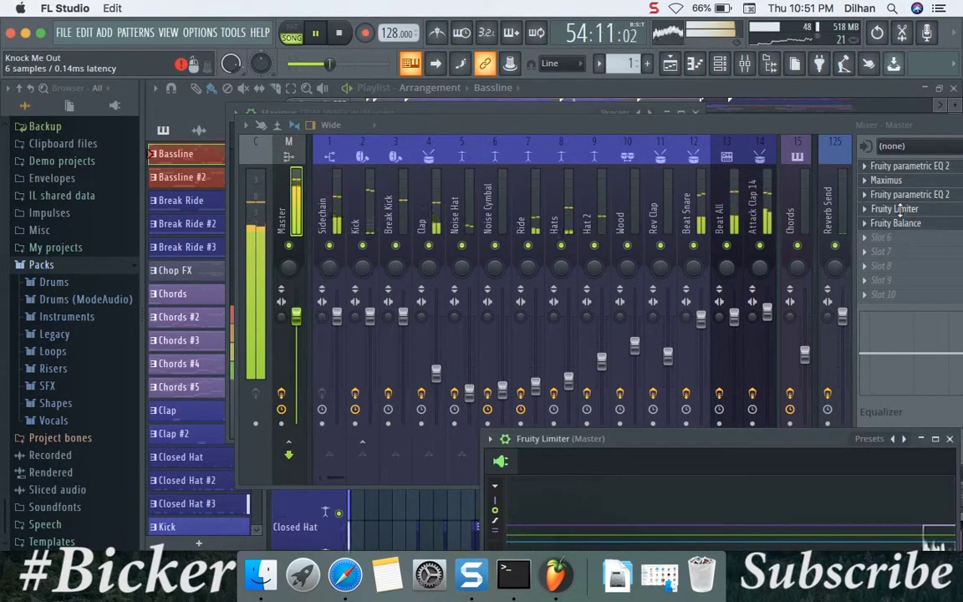
pyautogui.moveTo(718, 438); pyautogui.dragTo(477, 179)
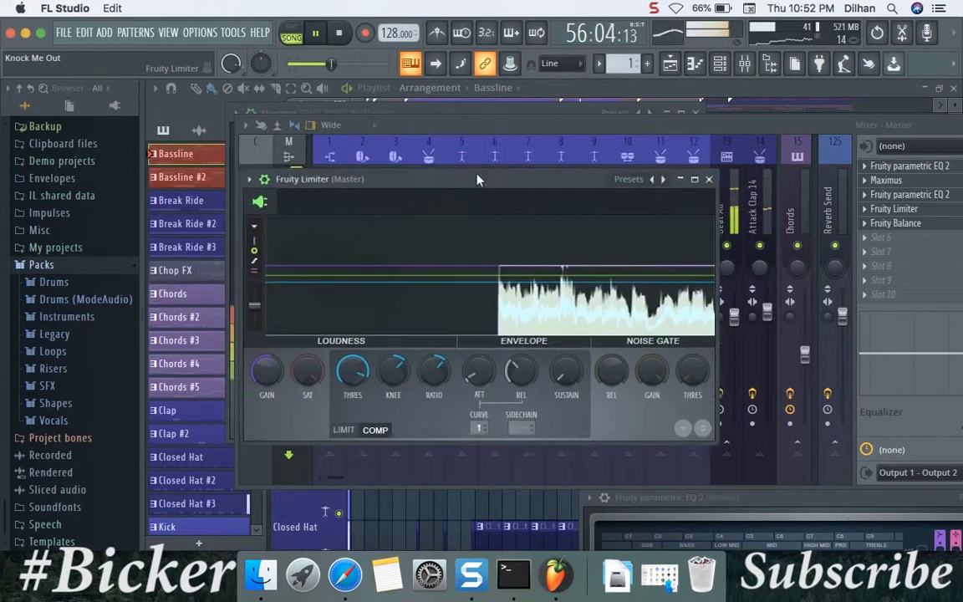
# - Switch playback from song to pattern mode, show the channel rack, and open the Attack Clap 14 piano roll maximized
pyautogui.click(292, 32)
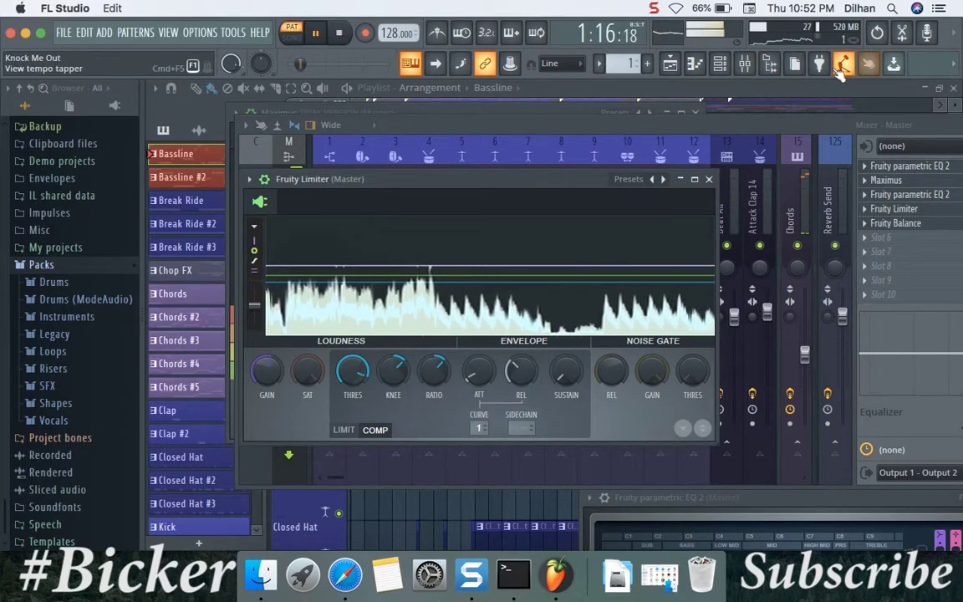
pyautogui.click(719, 67)
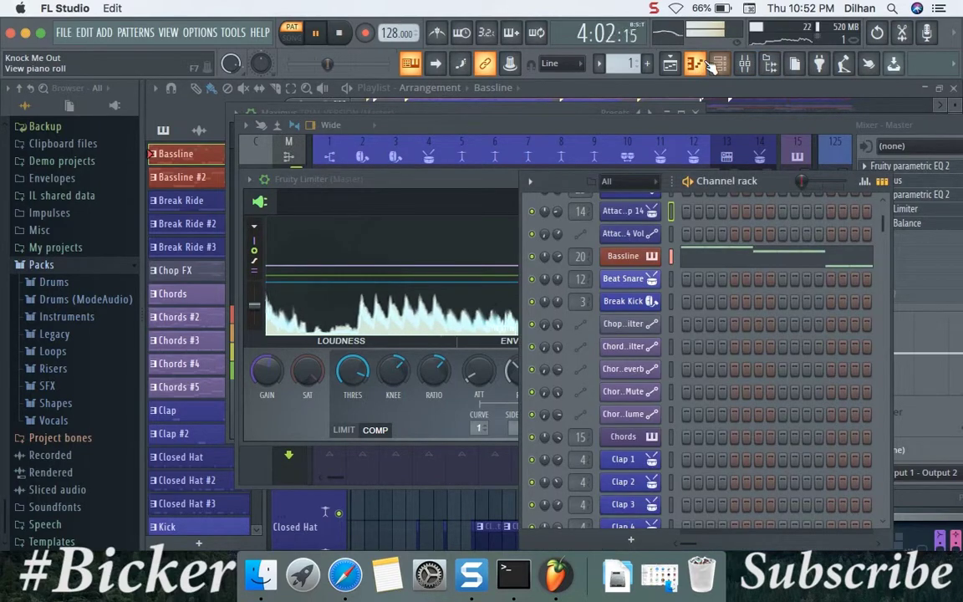
pyautogui.click(708, 64)
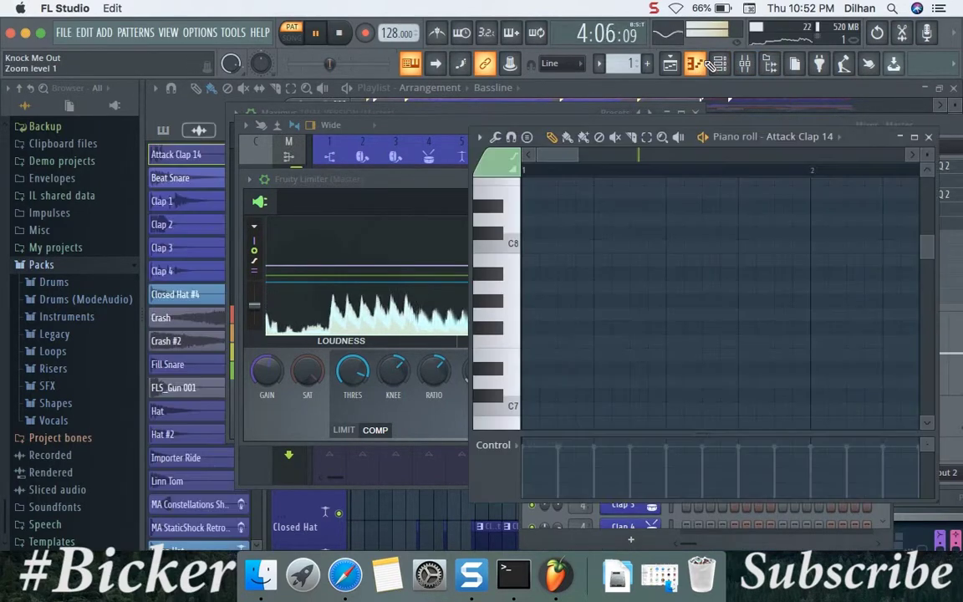
pyautogui.click(914, 137)
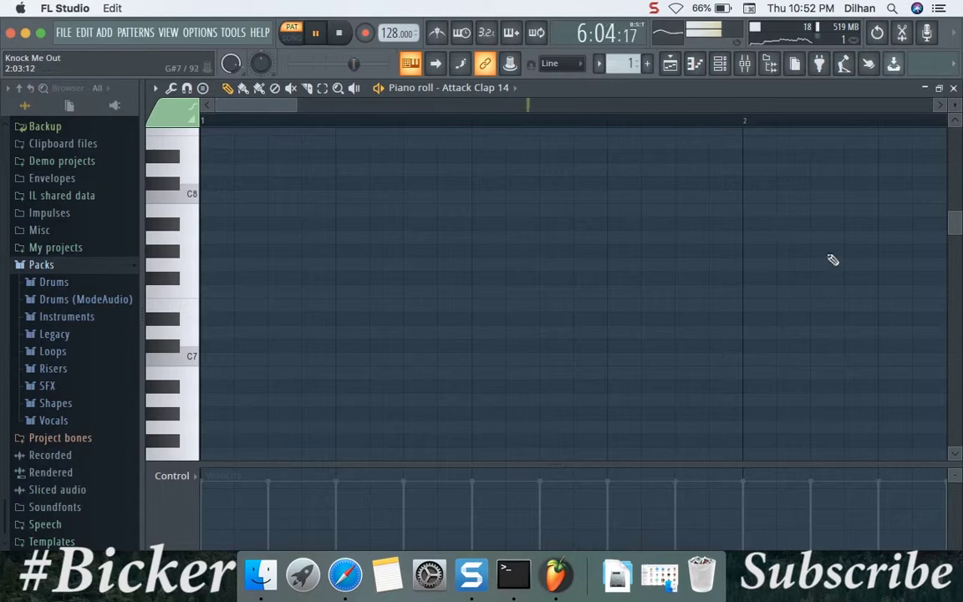
# - Put the program in full screen and look through the Attack Clap 14 piano roll's note range from C10 down to C1
pyautogui.scroll(-3, 960, 230)
pyautogui.moveTo(959, 263); pyautogui.dragTo(955, 396)
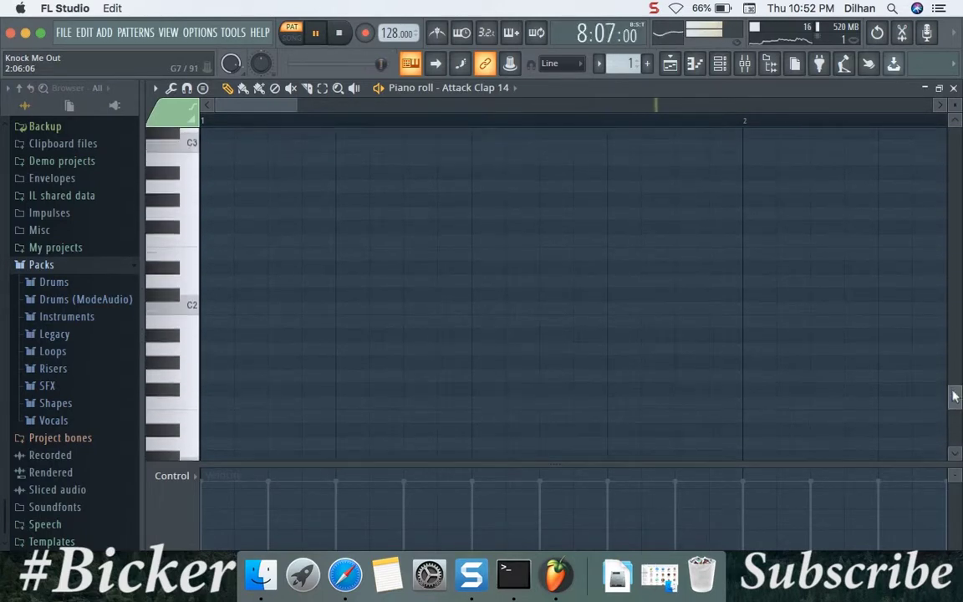
pyautogui.click(41, 31)
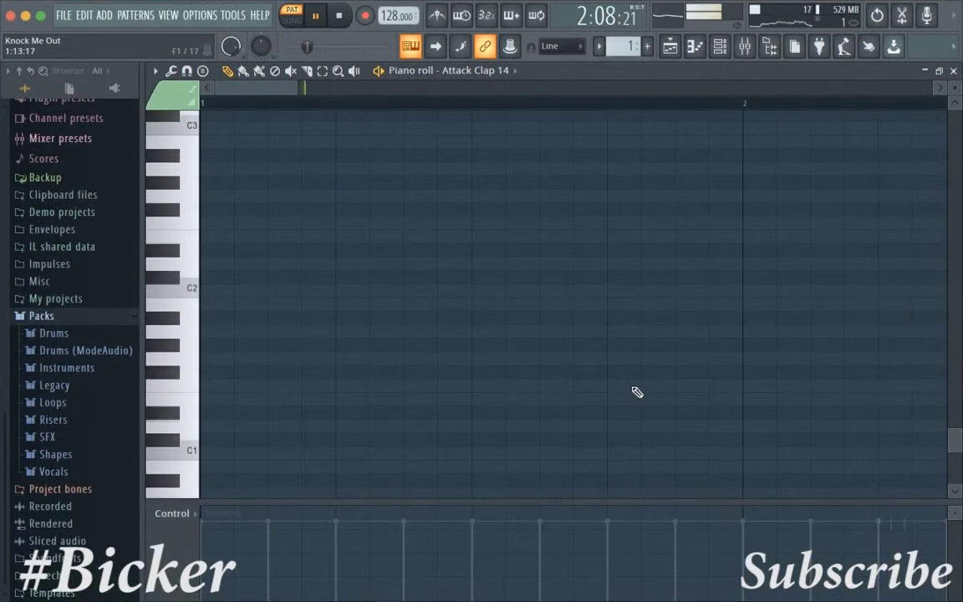
pyautogui.scroll(3, 637, 391)
pyautogui.scroll(15, 636, 391)
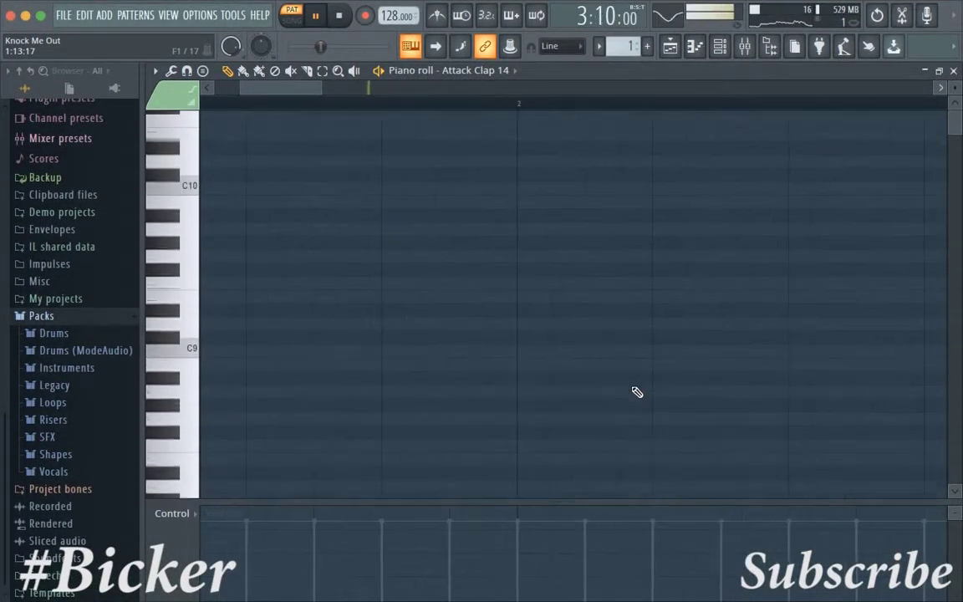
pyautogui.scroll(-10, 636, 391)
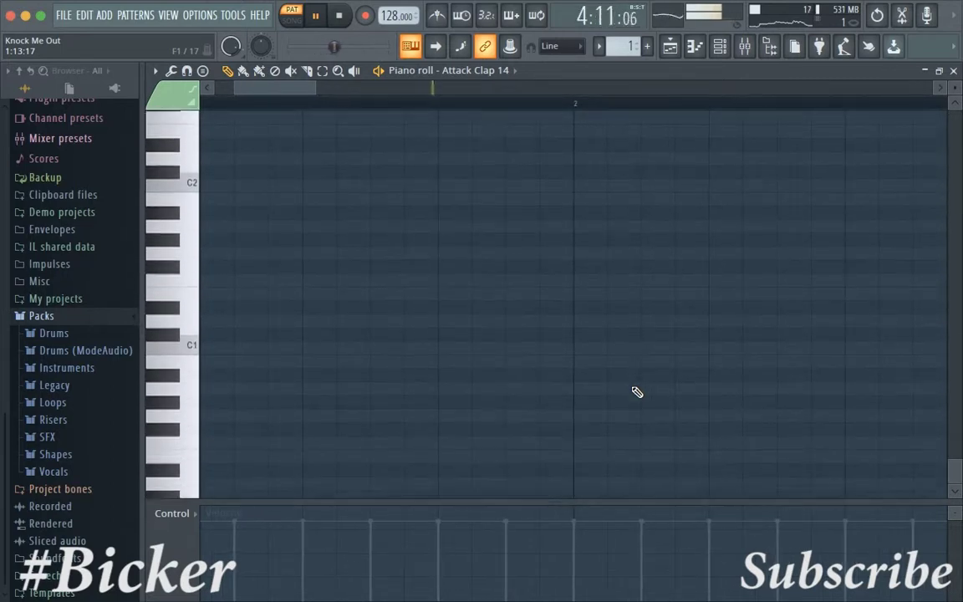